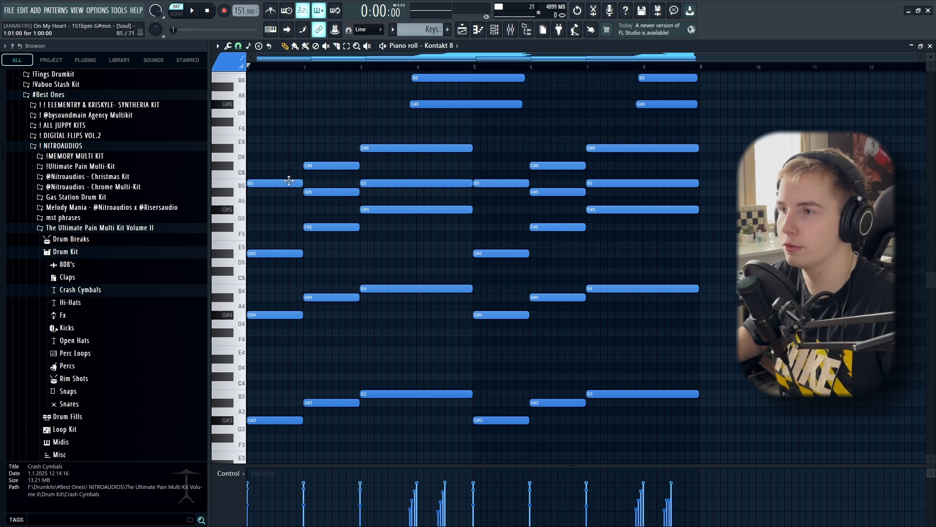
Raise the selected B4 note of the first chord by one octave to B5.
scroll(289, 181, up, 1)
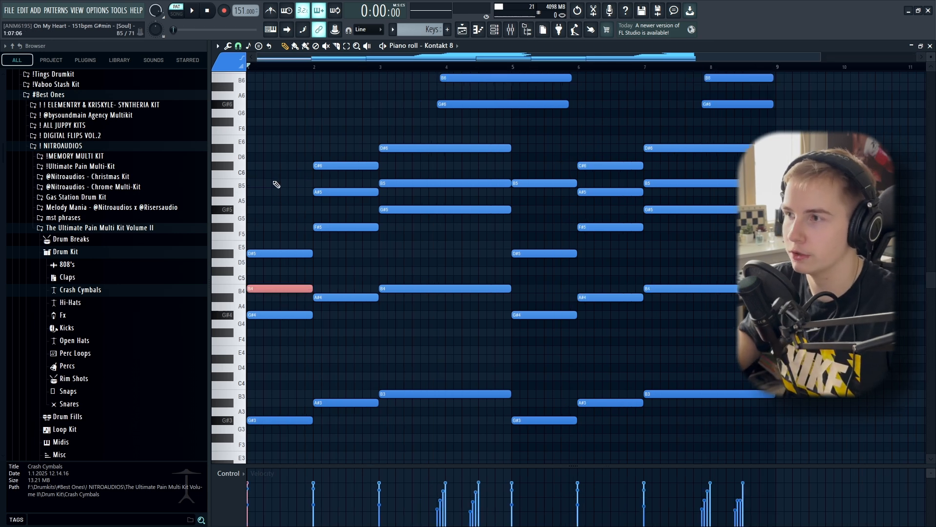
key(ctrl+Up)
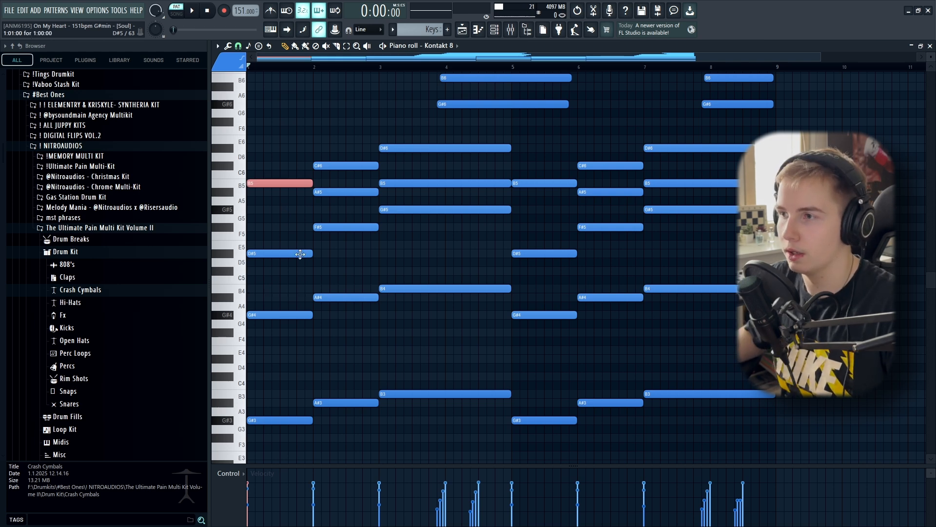
scroll(333, 227, up, 2)
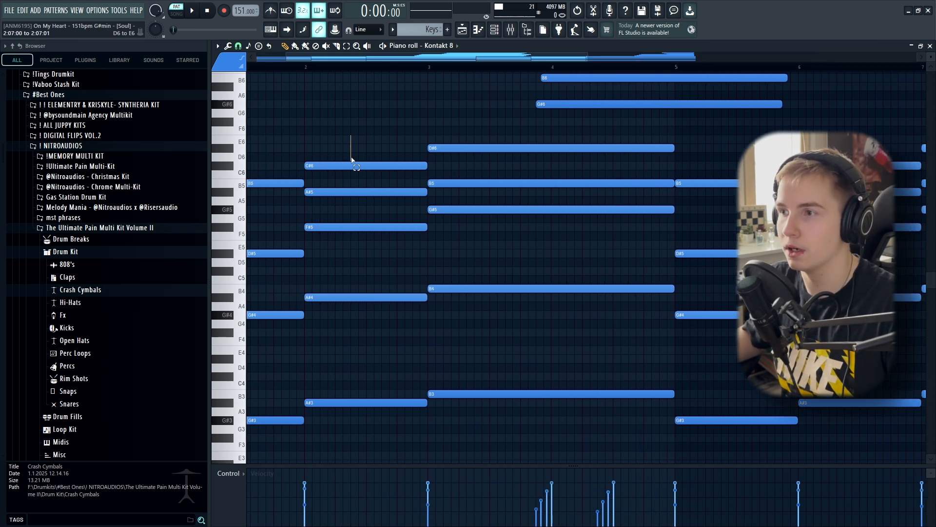
Try the second chord's A#5 note an octave lower and return it to its original octave.
scroll(352, 228, down, 1)
scroll(312, 233, up, 3)
ctrl+click(308, 233)
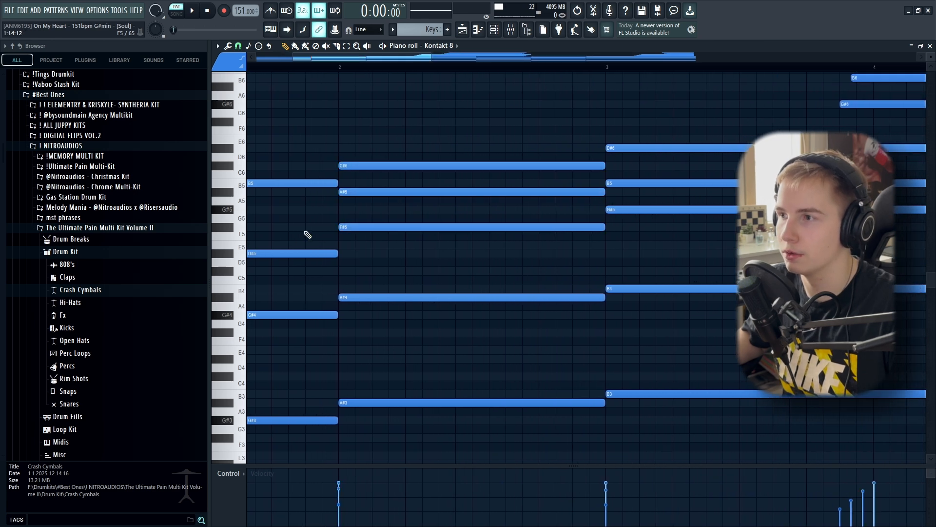
ctrl+click(367, 194)
scroll(368, 208, down, 2)
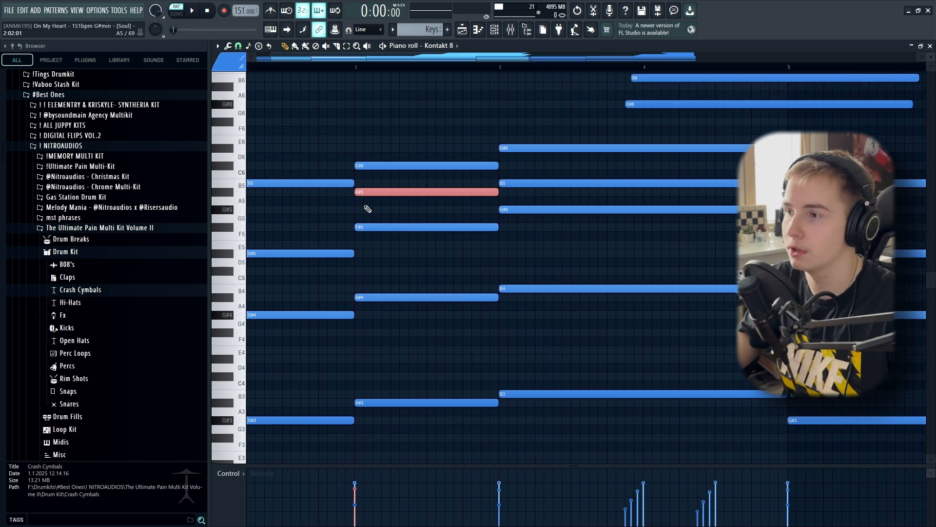
key(ctrl+Down)
key(ctrl+Up)
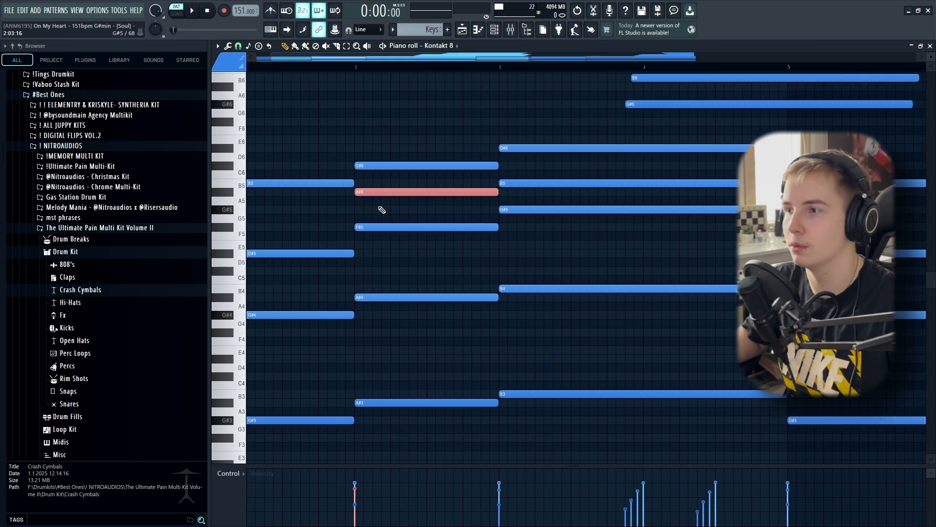
Highlight the notes of the opening chords from the first bar to the third to examine their voicings.
scroll(381, 209, down, 3)
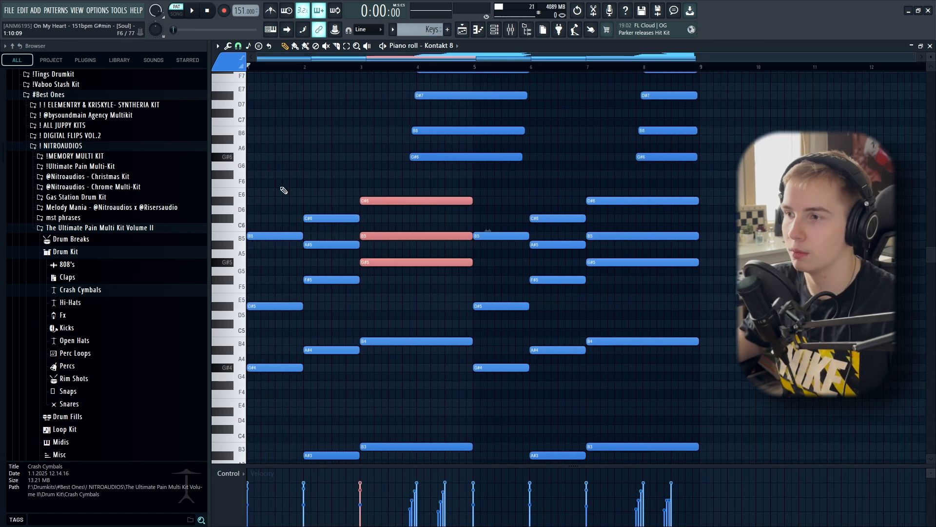
drag(288, 206, 281, 261)
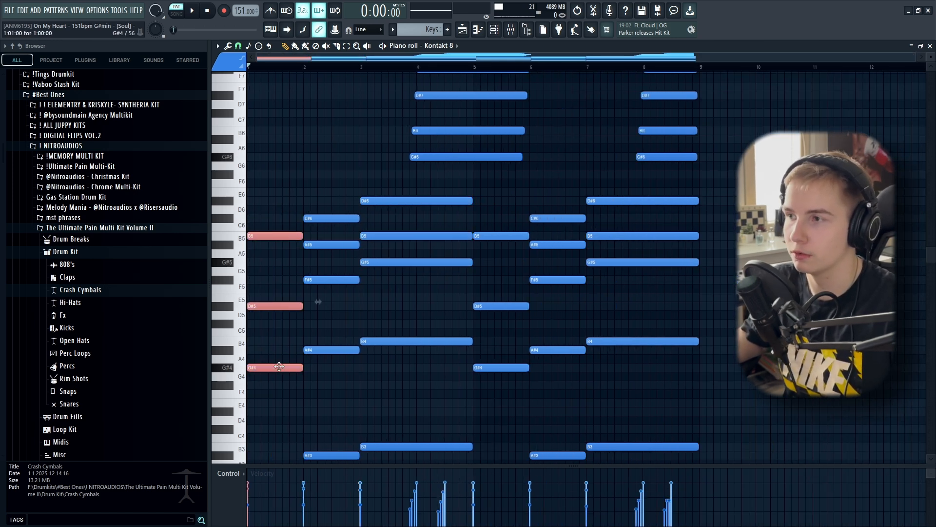
scroll(332, 322, up, 1)
scroll(368, 288, down, 1)
ctrl+click(370, 289)
scroll(376, 317, up, 3)
scroll(375, 339, down, 3)
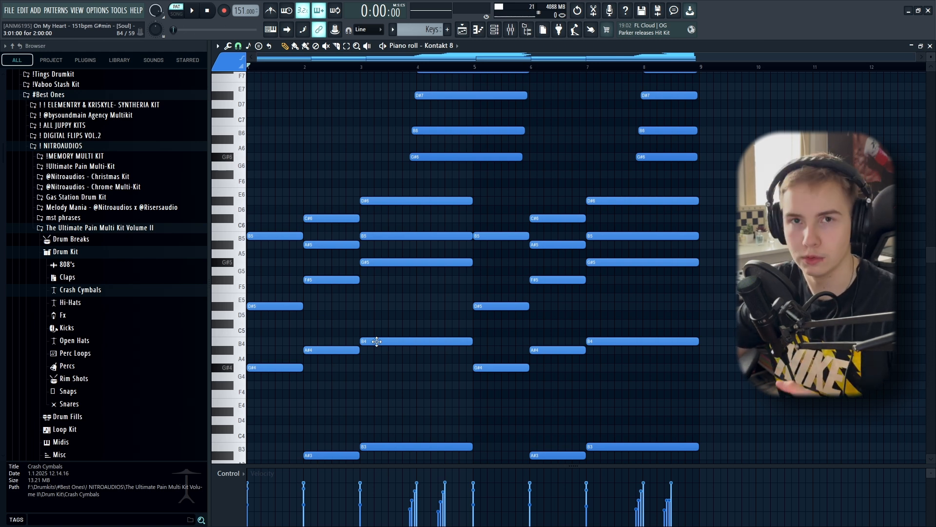
Select the G#4, A#4 and B4 root notes across all bars and try shifting them down one octave.
drag(682, 219, 280, 410)
drag(395, 192, 501, 361)
key(Delete)
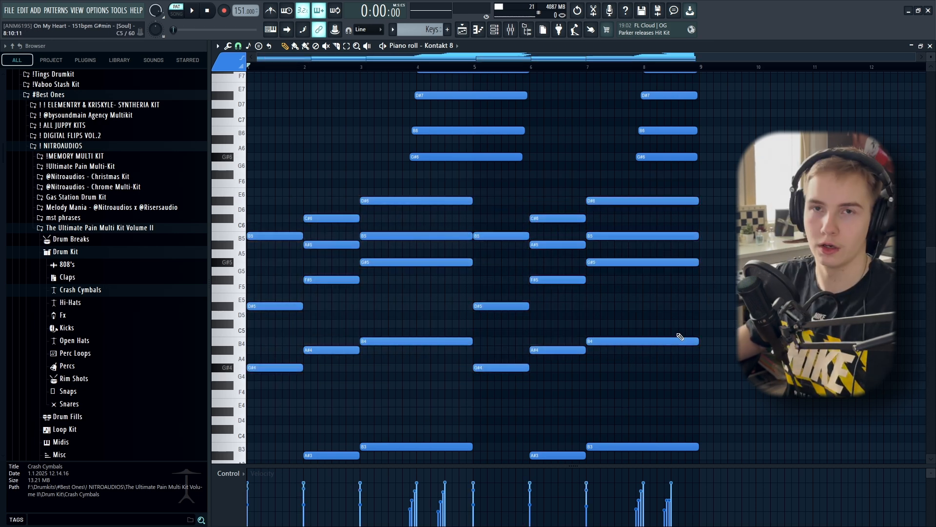
drag(669, 329, 253, 373)
scroll(363, 347, down, 3)
scroll(364, 346, down, 1)
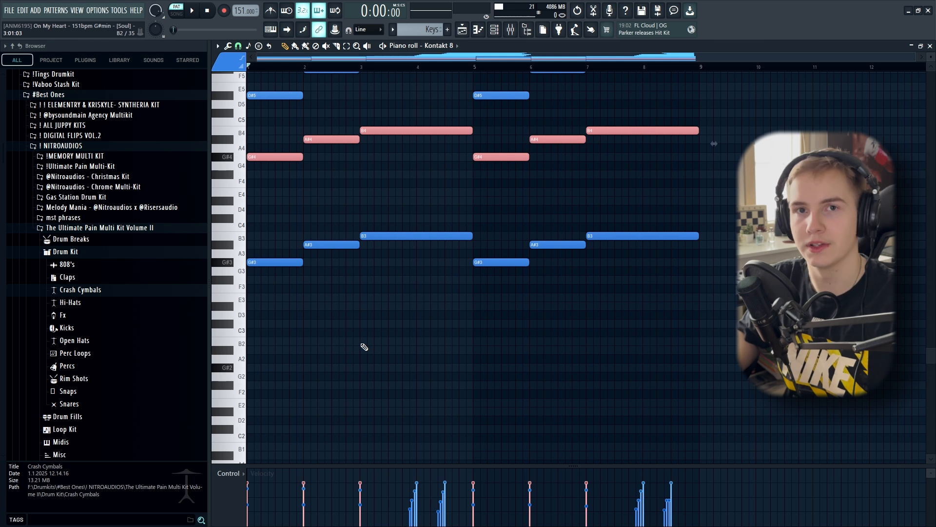
key(ctrl+Down)
key(Delete)
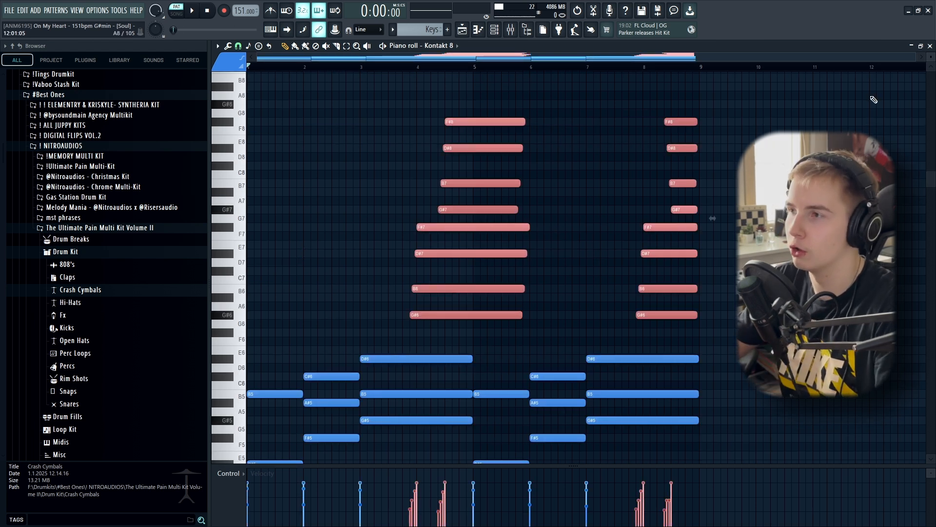
Align the starts of the G#6, B6, D#7 and F#7 arpeggio notes near bar 4 and strum them with the Strumizer.
scroll(438, 314, up, 3)
drag(477, 184, 470, 333)
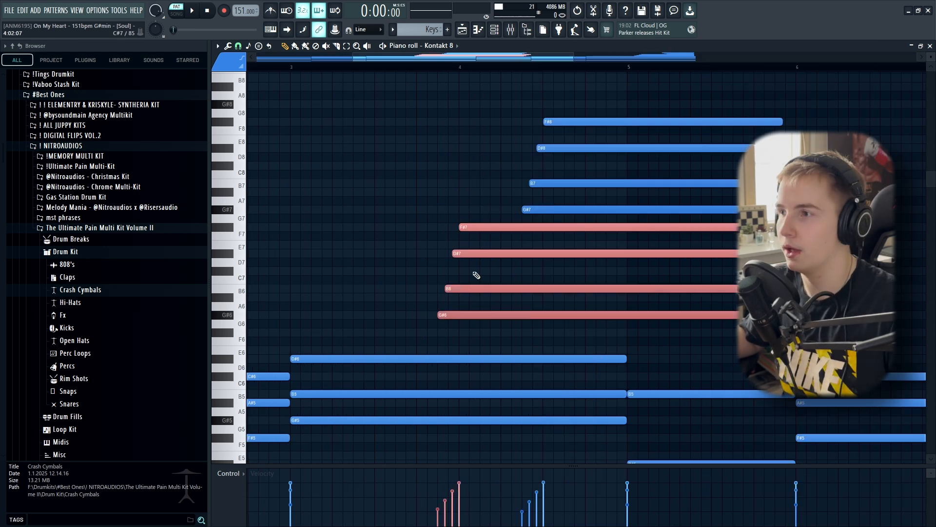
scroll(459, 254, up, 2)
drag(503, 197, 482, 322)
ctrl+click(453, 300)
drag(466, 256, 458, 255)
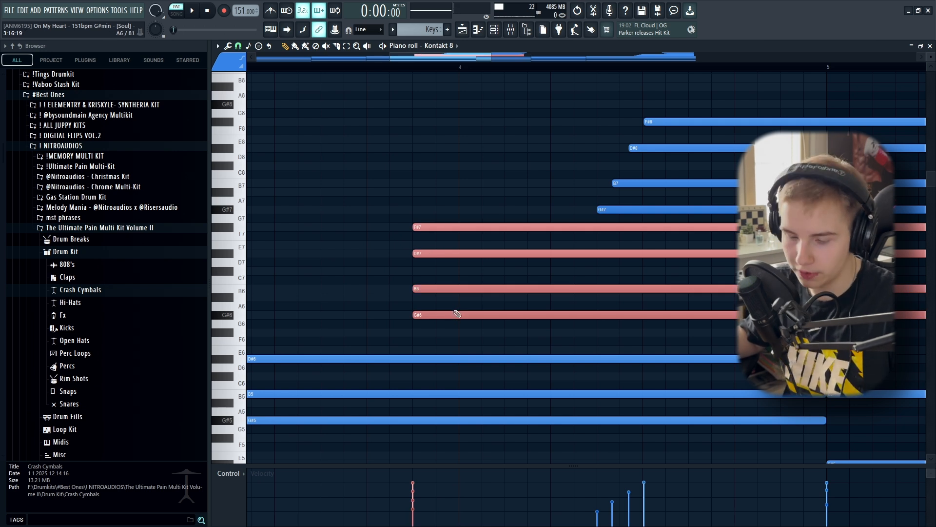
key(alt+s)
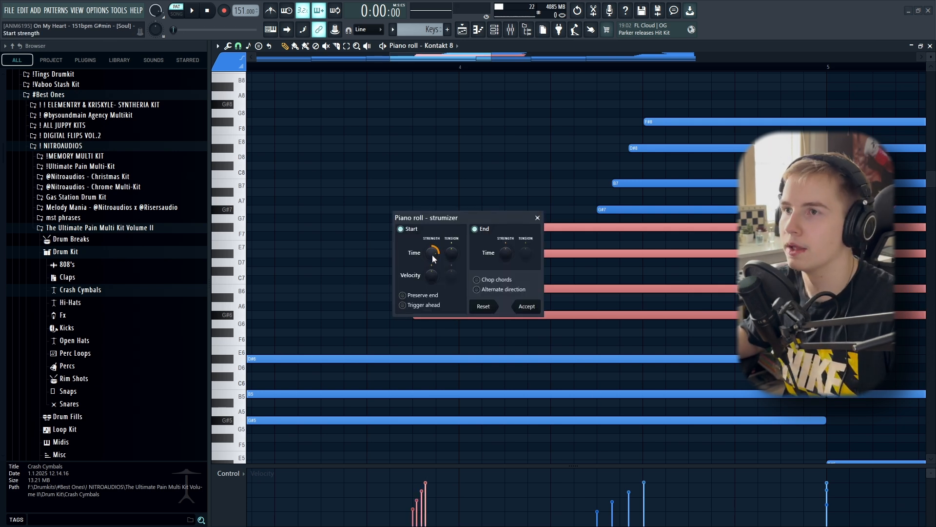
click(527, 307)
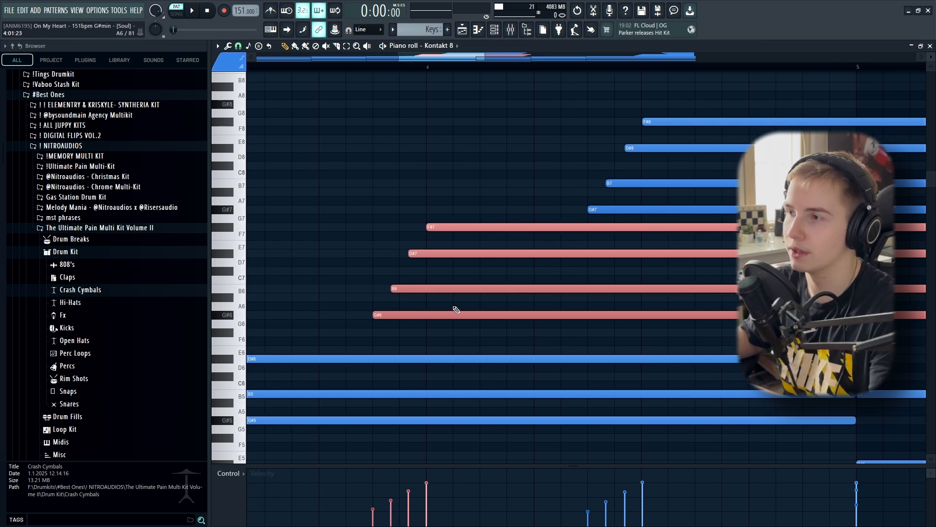
Duplicate the four strummed arpeggio notes near bar 4 slightly after the originals and raise the copies an octave.
scroll(454, 312, down, 4)
drag(450, 314, 532, 320)
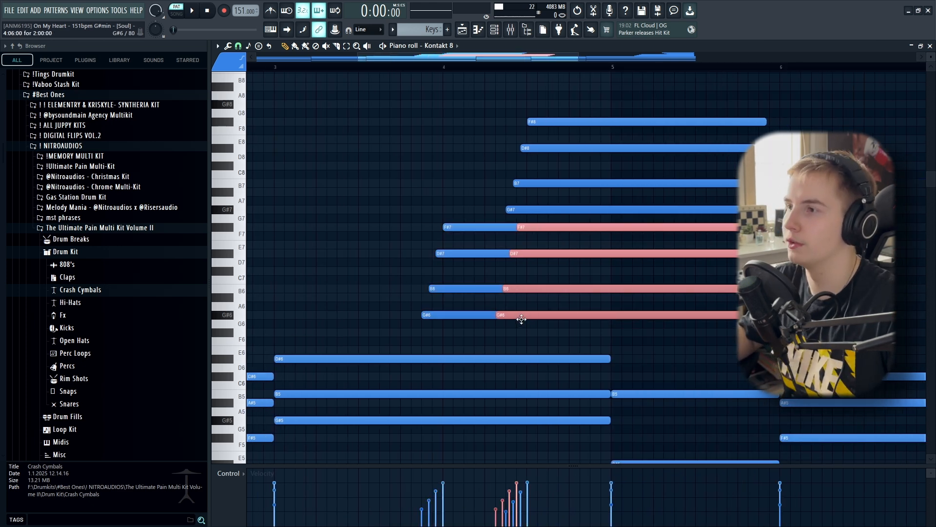
key(ctrl+Up)
scroll(496, 211, up, 4)
drag(499, 210, 531, 210)
ctrl+click(595, 267)
Select the whole G#6 to F#8 arpeggio around bar 8 to examine its two groups of notes.
scroll(595, 267, down, 5)
drag(655, 110, 560, 340)
scroll(497, 218, down, 3)
scroll(497, 218, right, 4)
scroll(544, 218, up, 6)
drag(535, 82, 418, 331)
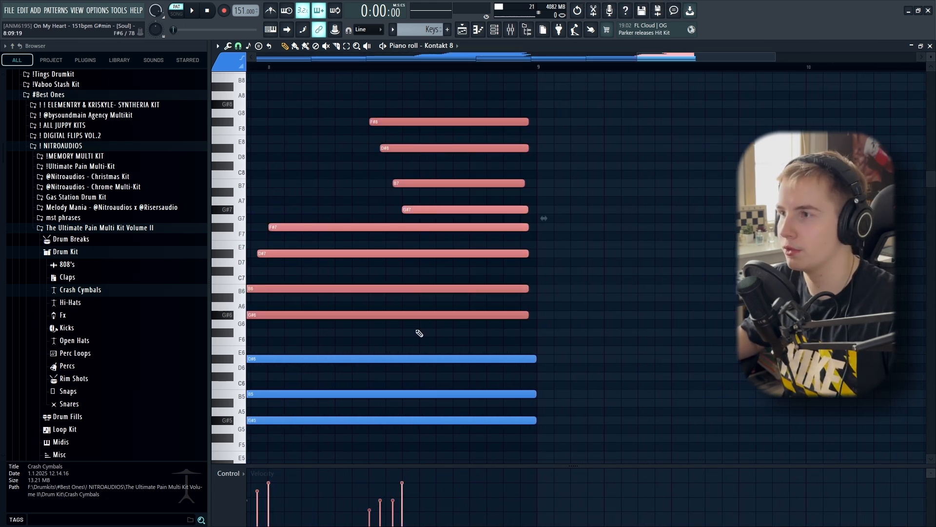
Apply the Strumizer with a negative start time strength to the G#7, B7, D#8 and F#8 notes after bar 8.
ctrl+click(571, 244)
scroll(571, 219, down, 4)
scroll(543, 168, up, 6)
drag(545, 120, 538, 207)
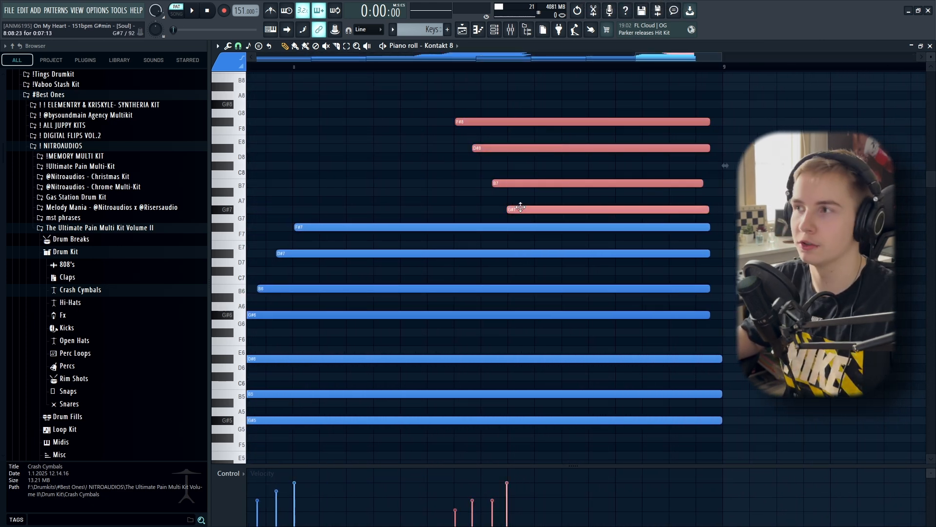
key(alt+s)
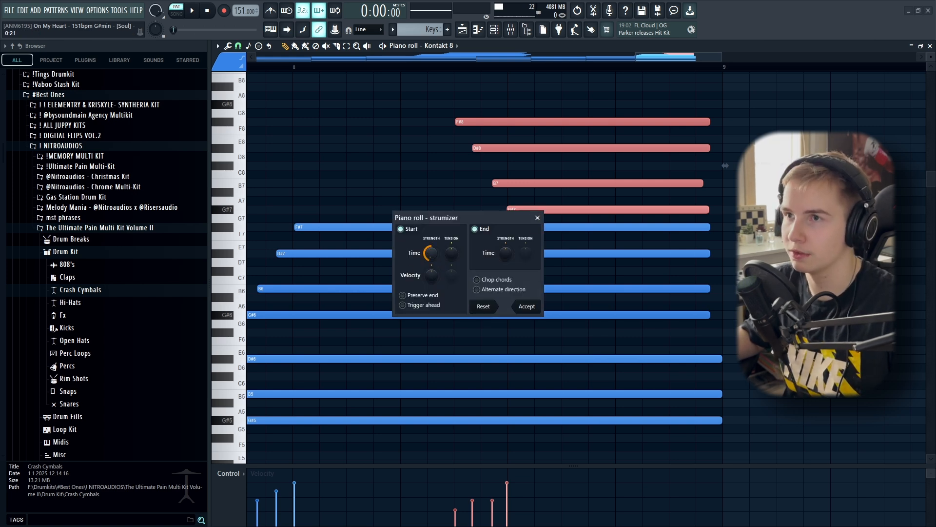
key(Return)
Review the arpeggio velocities and the Insert 1 effects ValhallaVintageVerb, Fruity delay 2 and Fruity parametric EQ 2.
scroll(616, 106, down, 4)
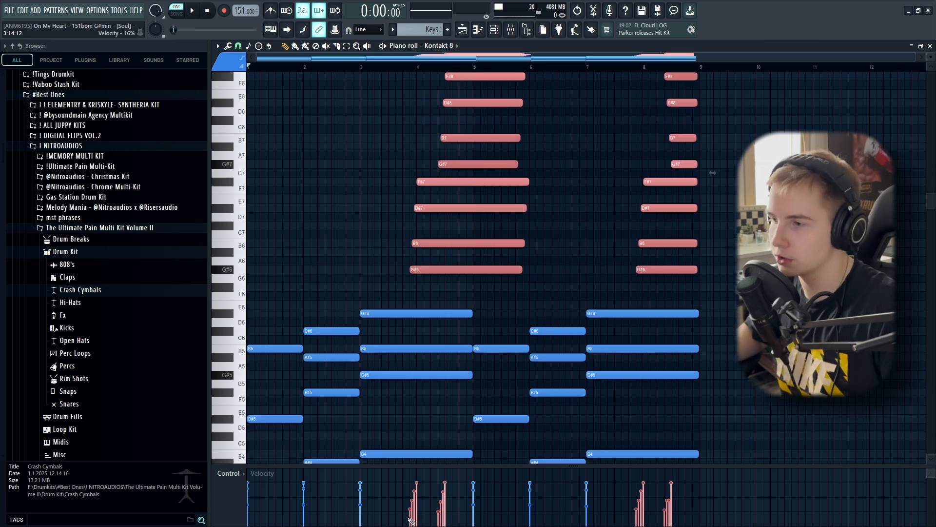
scroll(438, 348, up, 3)
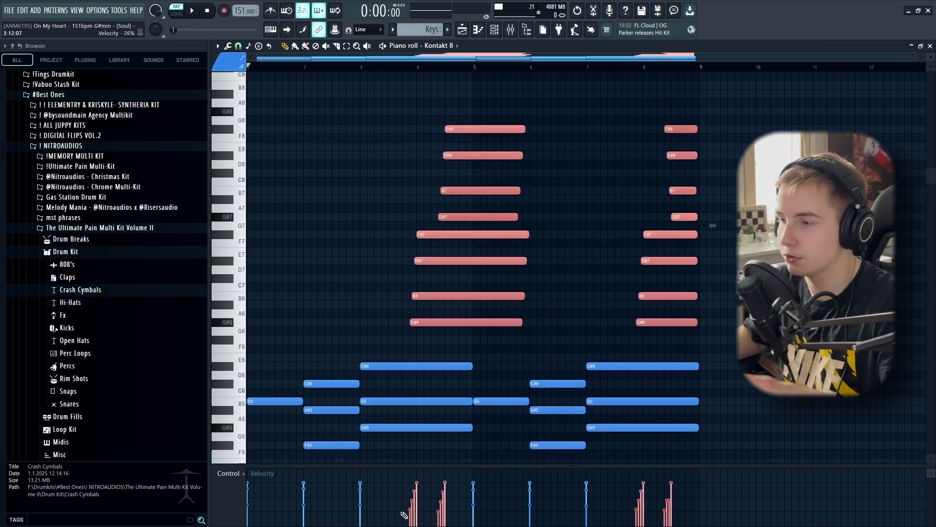
key(F9)
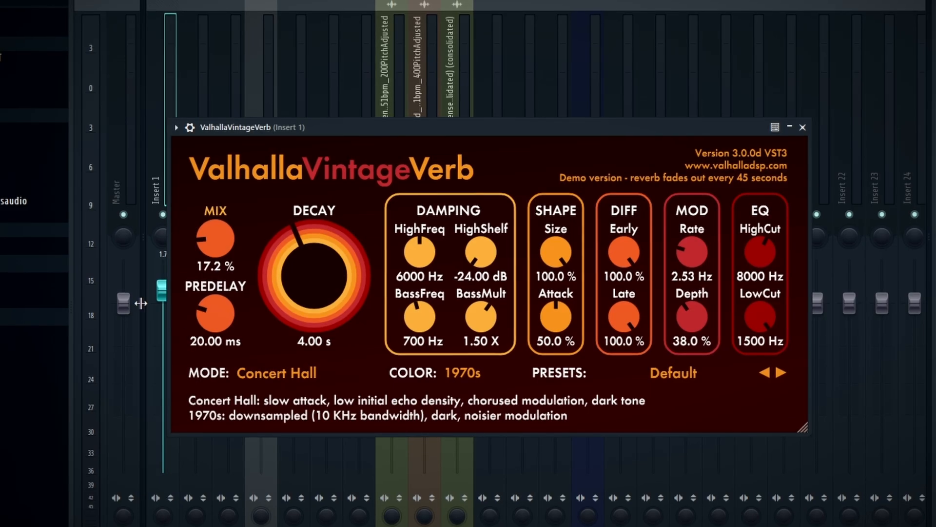
mouse_move(210, 231)
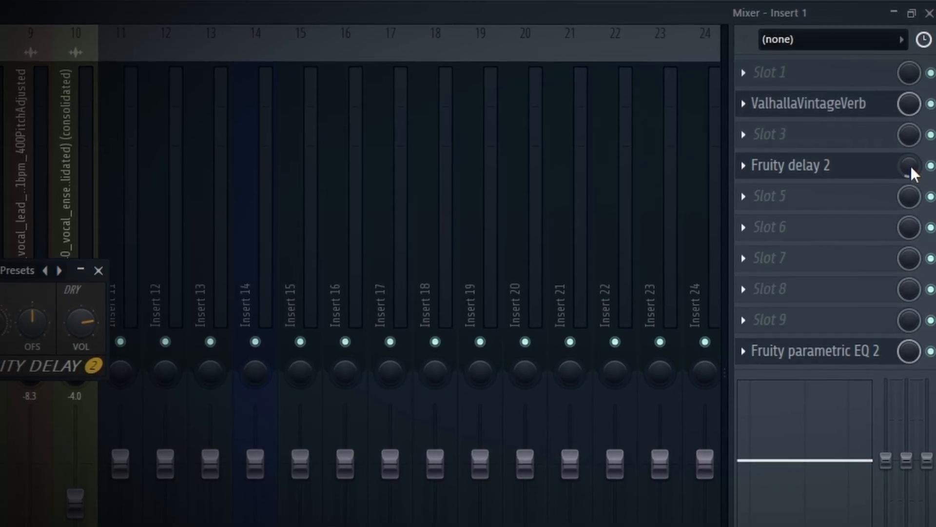
click(855, 353)
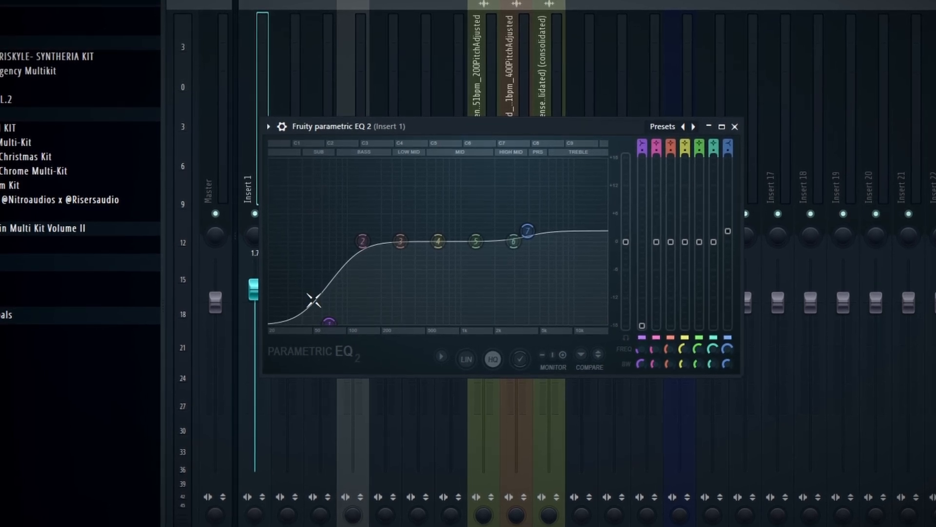
mouse_move(527, 231)
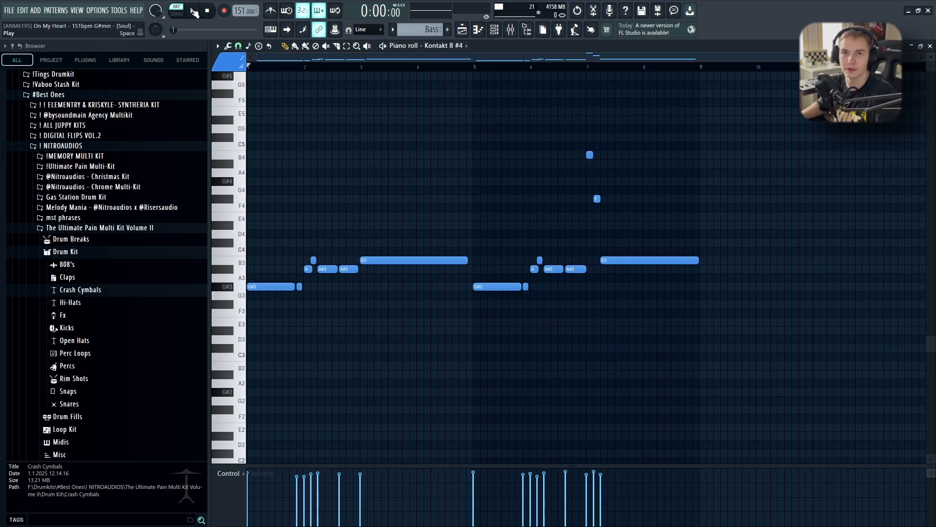
Play the Bass pattern and examine its notes leading from the first bar into bar 3.
click(194, 12)
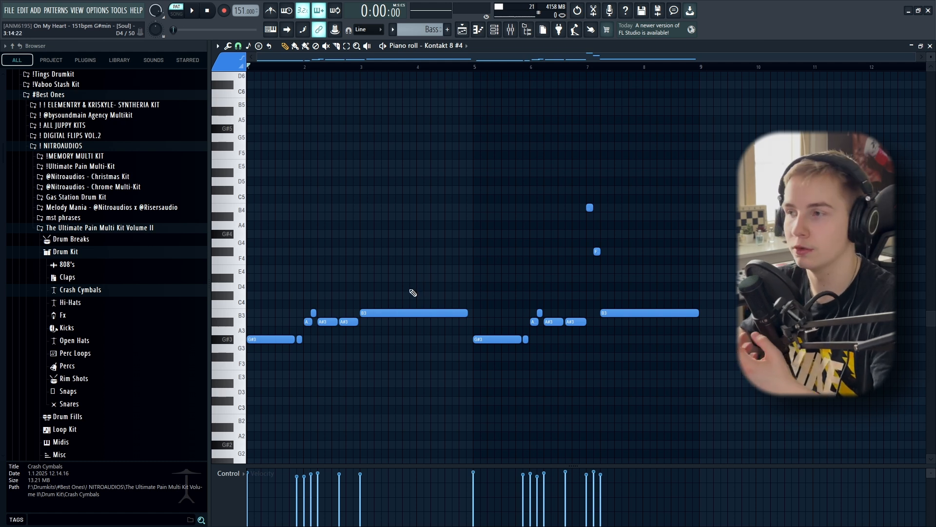
scroll(256, 376, down, 2)
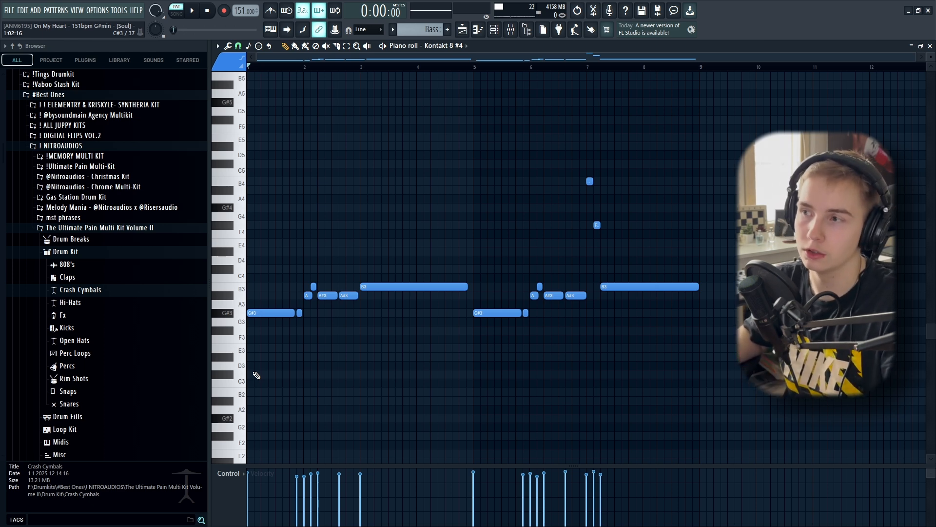
scroll(277, 365, up, 4)
drag(448, 259, 442, 275)
scroll(491, 323, down, 4)
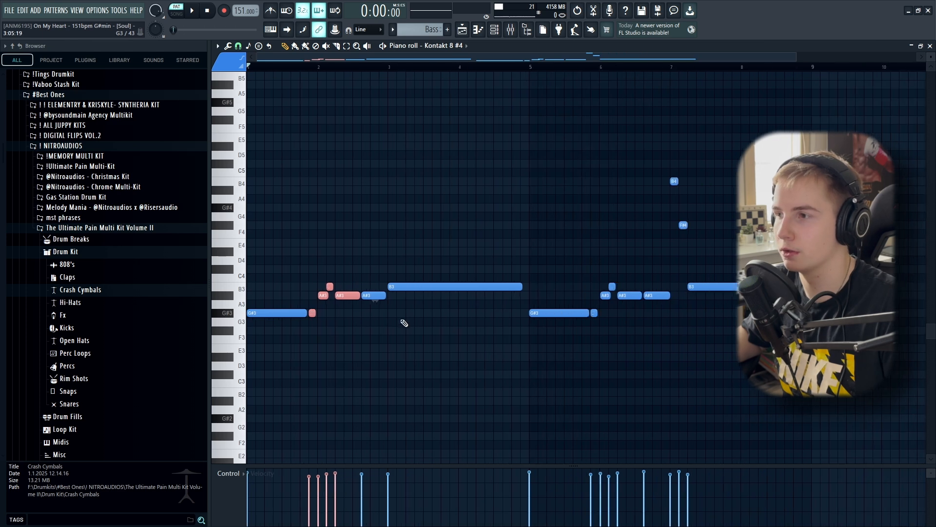
ctrl+click(317, 87)
scroll(319, 342, up, 3)
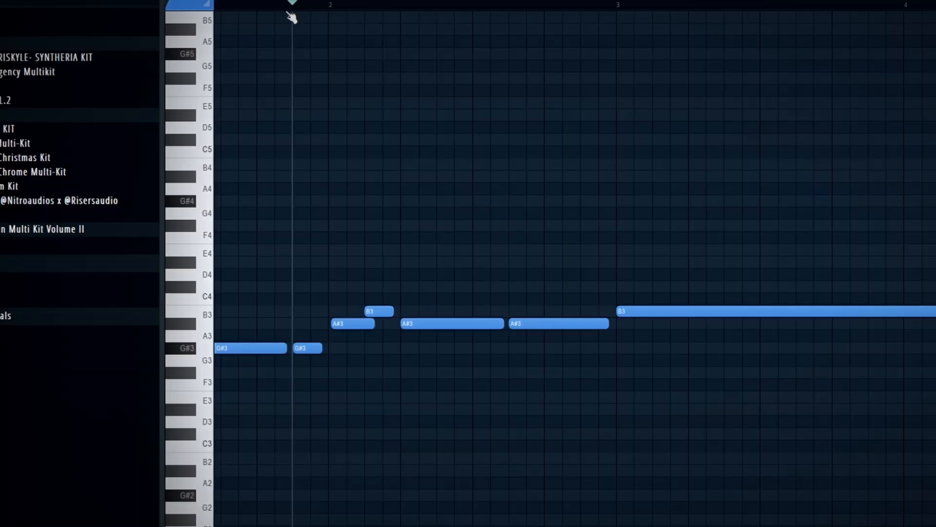
Play the bass fill with the short B4 and F#4 notes starting at bar 7.
scroll(696, 379, up, 1)
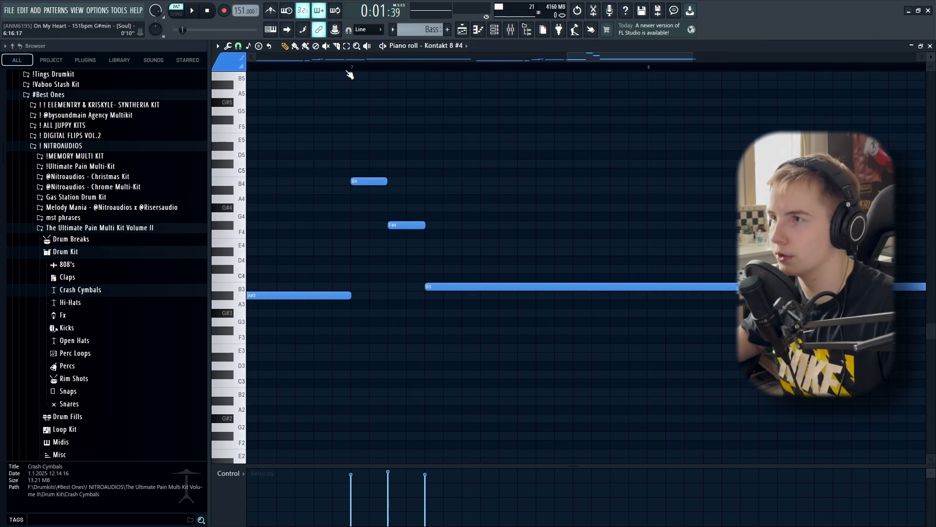
click(350, 68)
key(space)
key(space)
scroll(626, 424, down, 3)
scroll(743, 503, down, 2)
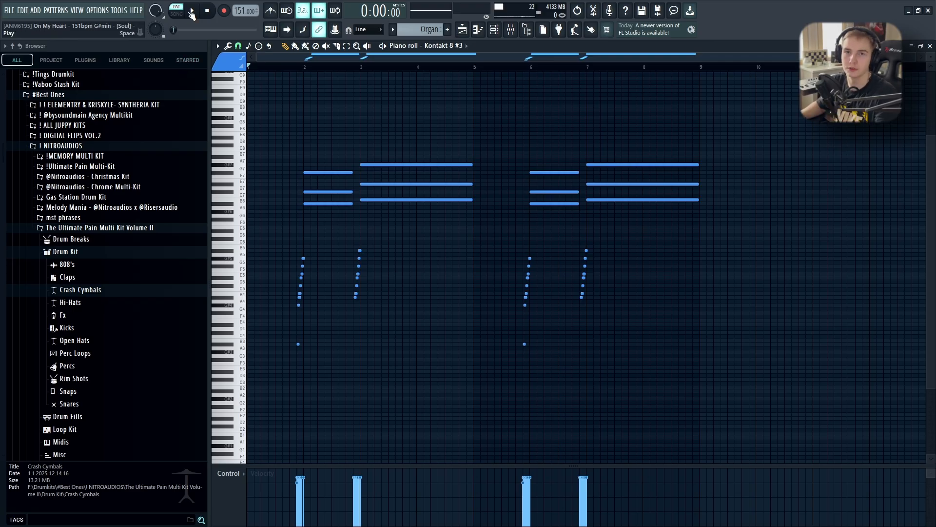
Play the Organ pattern and select the ascending run of short notes leading into bar 2 for inspection.
click(191, 11)
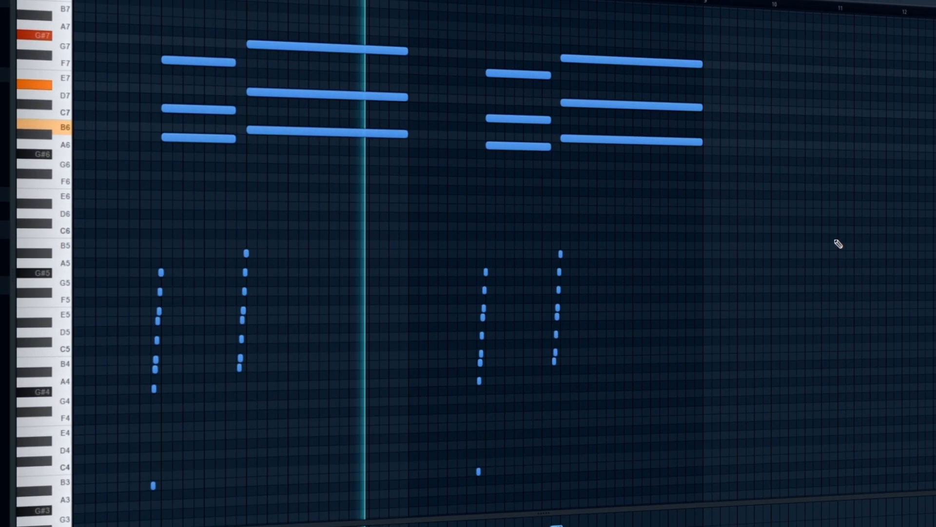
key(space)
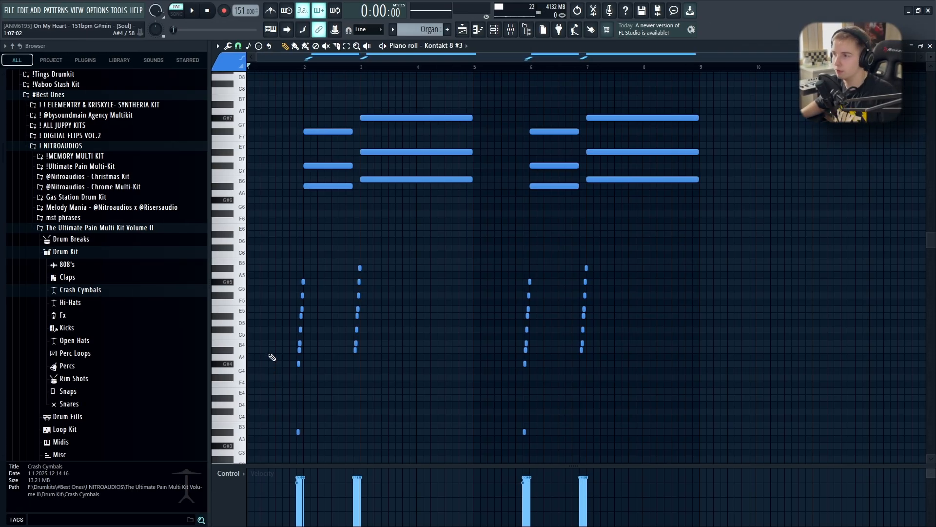
scroll(270, 353, up, 7)
drag(581, 245, 469, 458)
scroll(504, 444, up, 3)
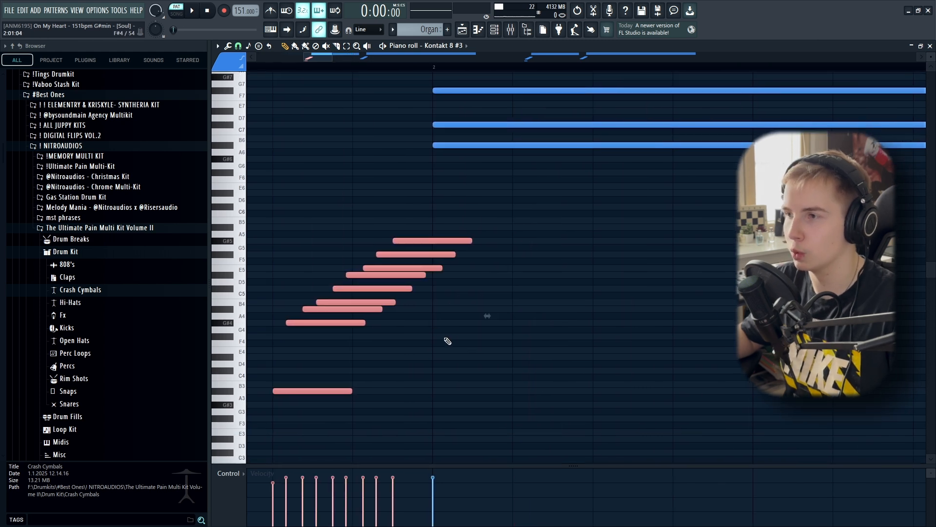
Examine the Organ pattern's short ascending runs and the sustained chords above them through bar 9.
scroll(433, 336, down, 2)
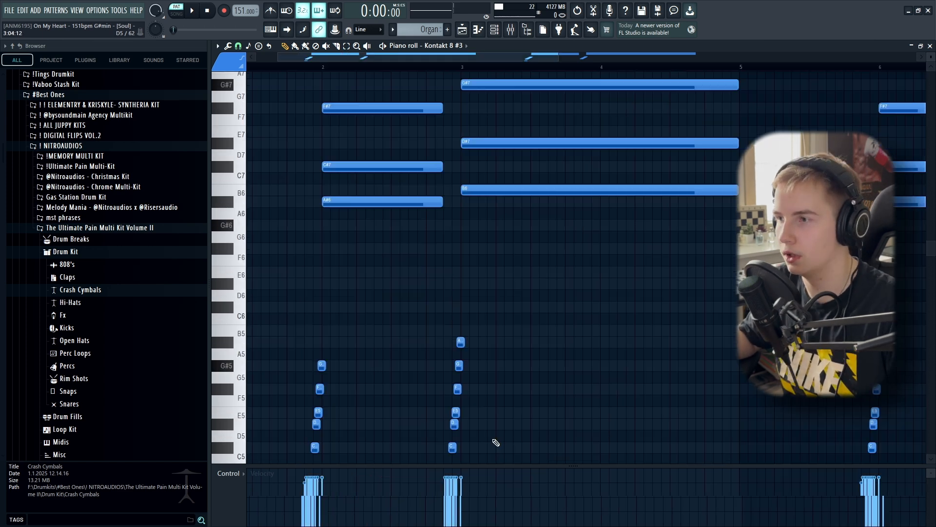
scroll(496, 439, down, 3)
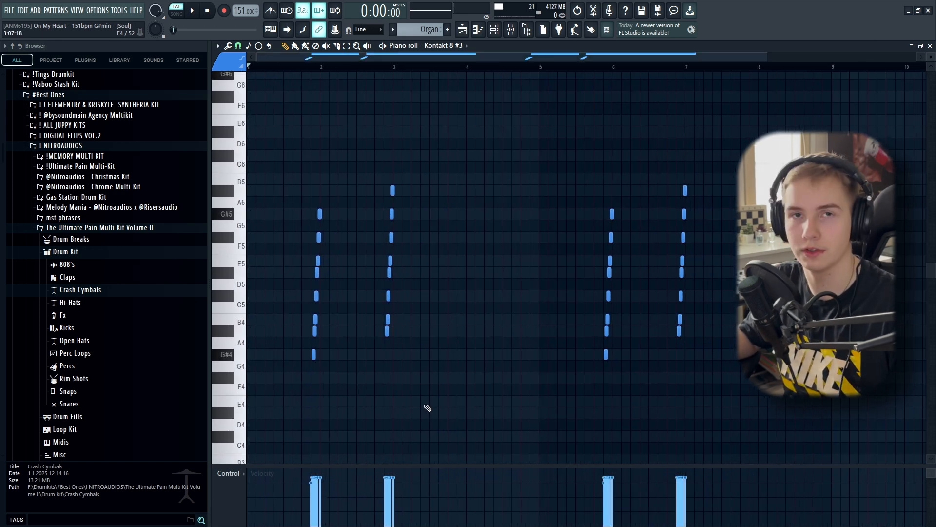
scroll(422, 397, up, 3)
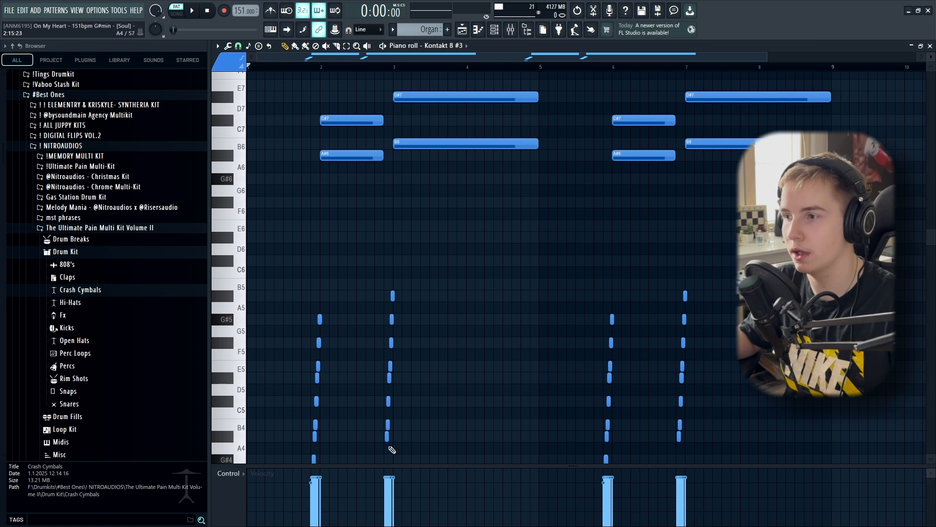
scroll(396, 293, up, 3)
scroll(397, 288, down, 4)
Try the organ run leading into bar 3 one octave higher and move it back down an octave.
drag(432, 220, 360, 459)
key(ctrl+Up)
scroll(378, 351, up, 4)
scroll(499, 254, up, 2)
ctrl+scroll(499, 253, down, 3)
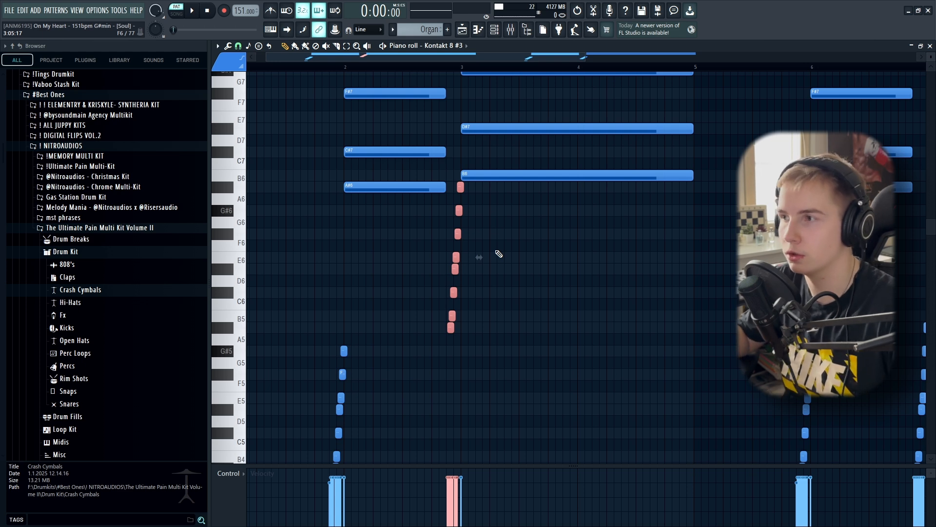
scroll(499, 254, down, 1)
key(ctrl+Down)
Select the Organ pattern's sustained high chord notes for inspection.
ctrl+scroll(487, 256, down, 3)
ctrl+scroll(422, 270, up, 4)
scroll(430, 253, up, 5)
ctrl+drag(498, 151, 356, 350)
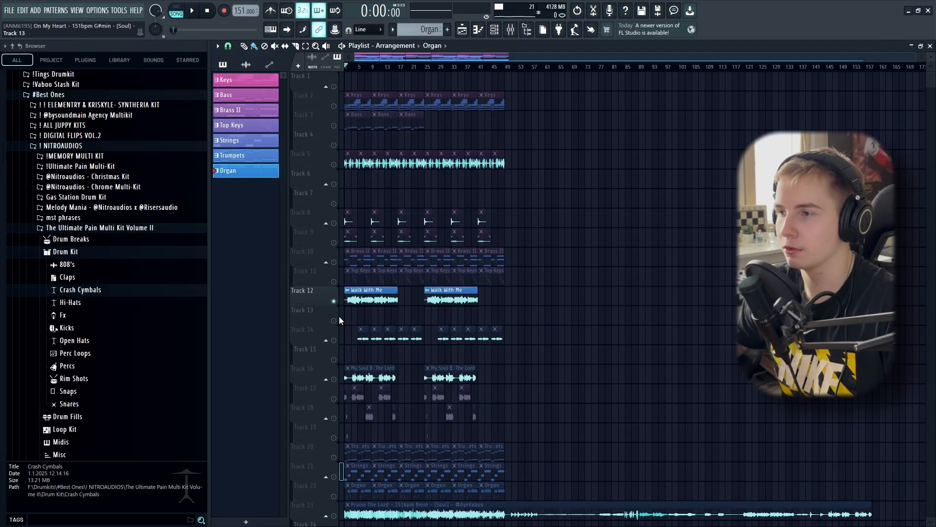
Play the My Soul Belongs To The Lord vocal and the gospel ad-lib sample on track 26 in solo.
scroll(342, 323, up, 6)
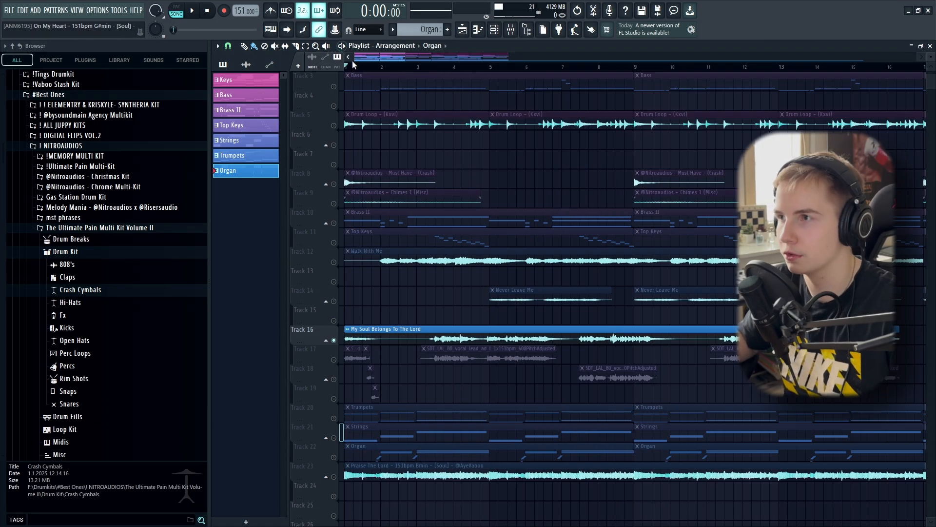
scroll(387, 290, down, 2)
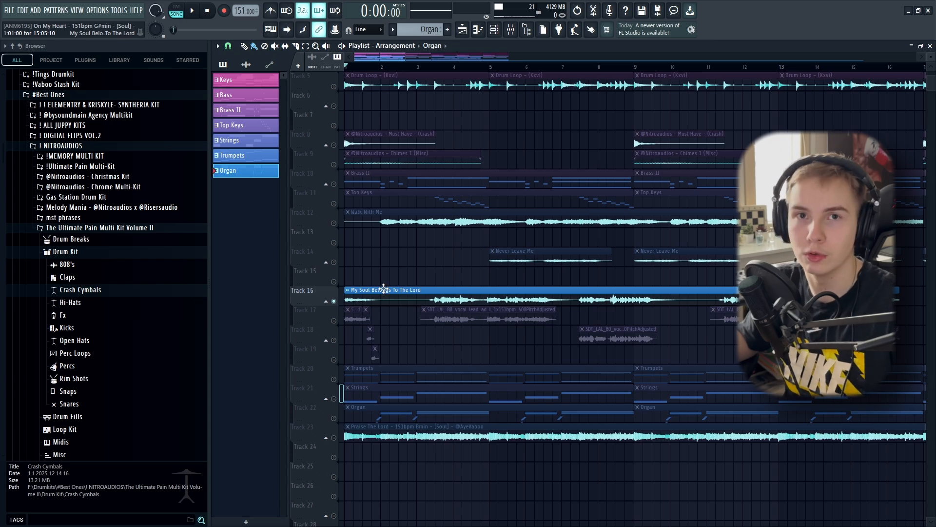
key(space)
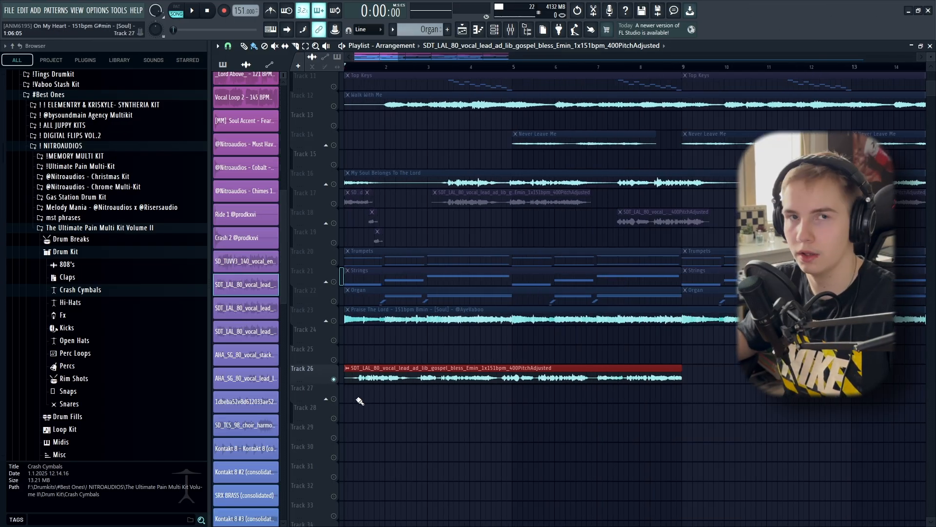
key(space)
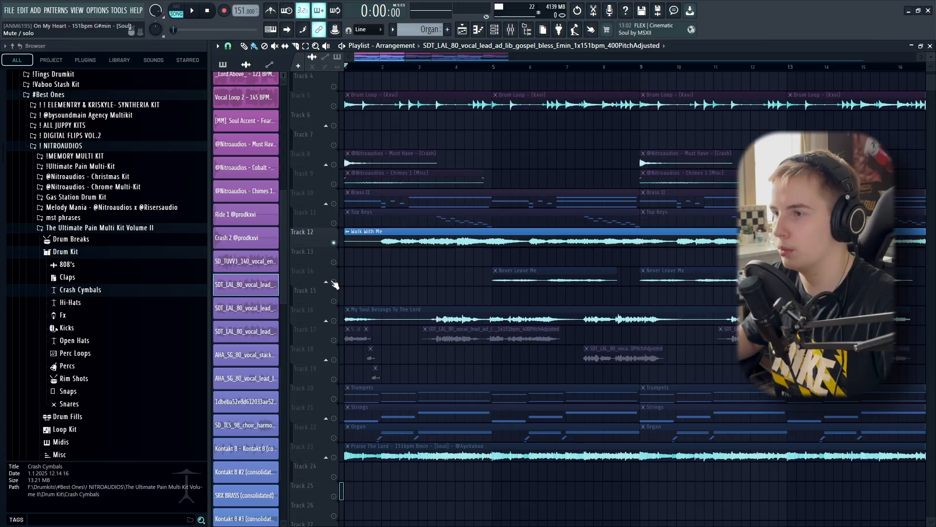
Select the Walk With Me and My Soul Belongs To The Lord clips and examine their opening bars together.
scroll(393, 280, down, 2)
drag(396, 239, 395, 293)
scroll(391, 281, up, 3)
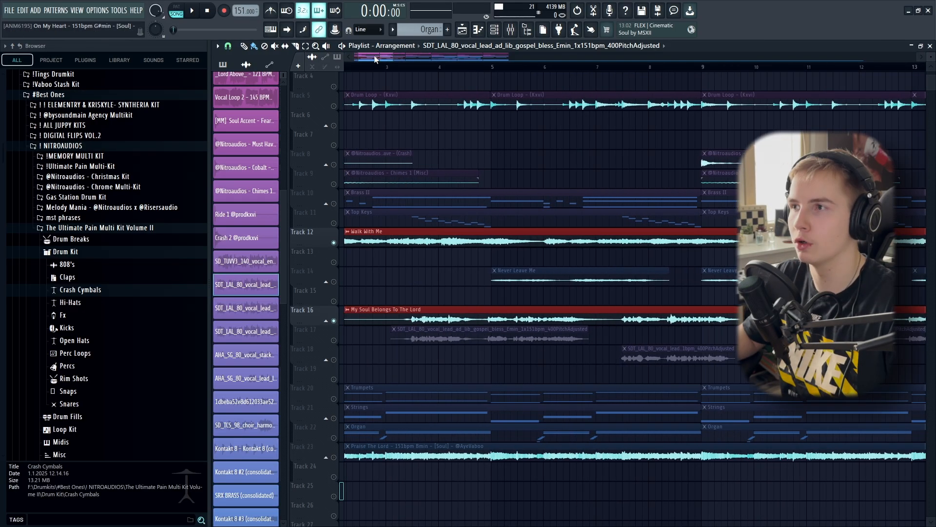
drag(374, 57, 322, 59)
scroll(410, 318, up, 3)
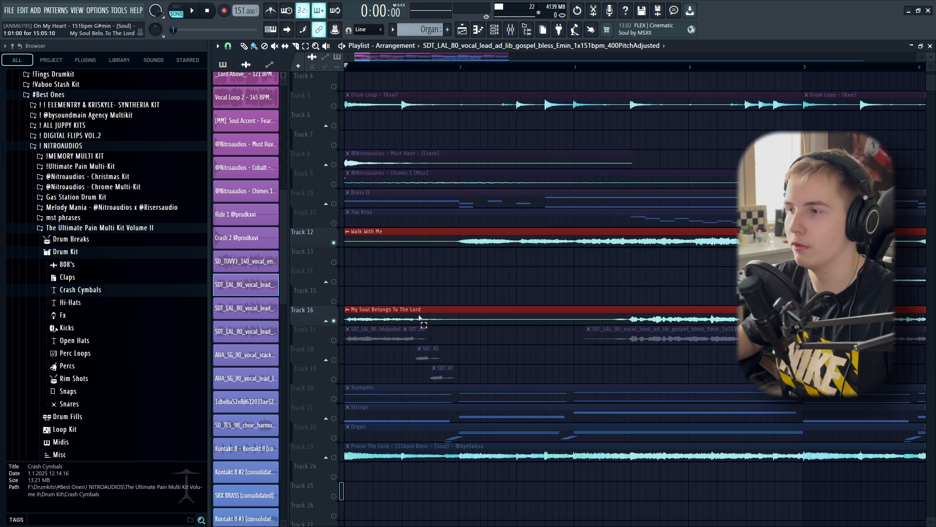
Compare where the phrases of Walk With Me, My Soul Belongs To The Lord and Never Leave Me fall, selecting the clips in turn.
ctrl+click(420, 321)
scroll(395, 315, down, 3)
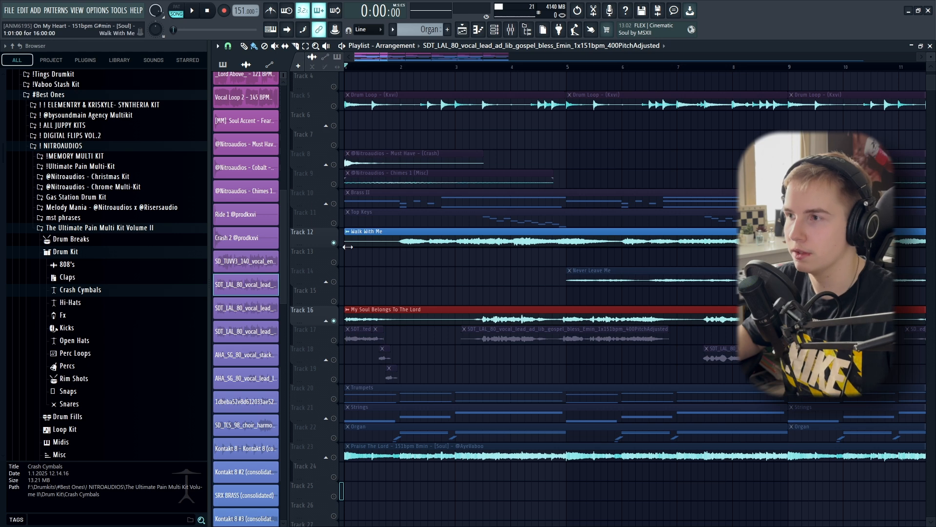
drag(366, 251, 369, 249)
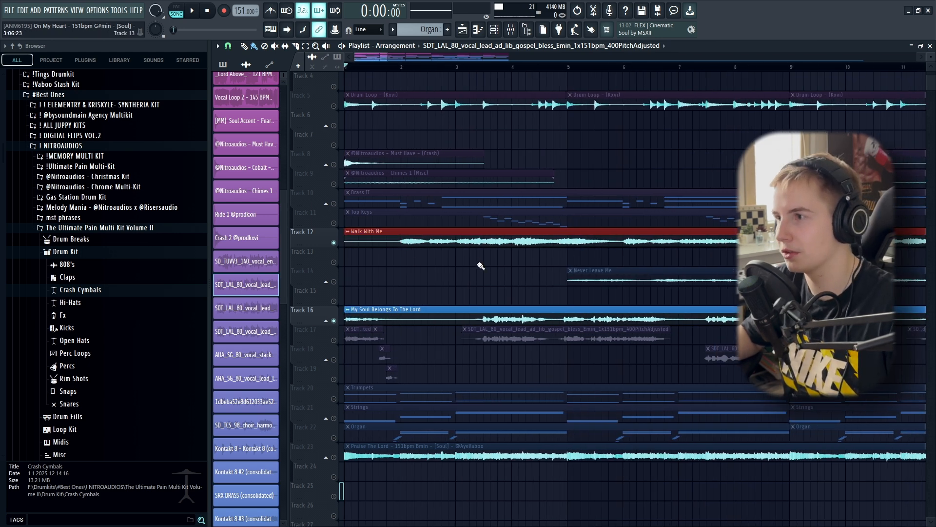
scroll(480, 265, up, 2)
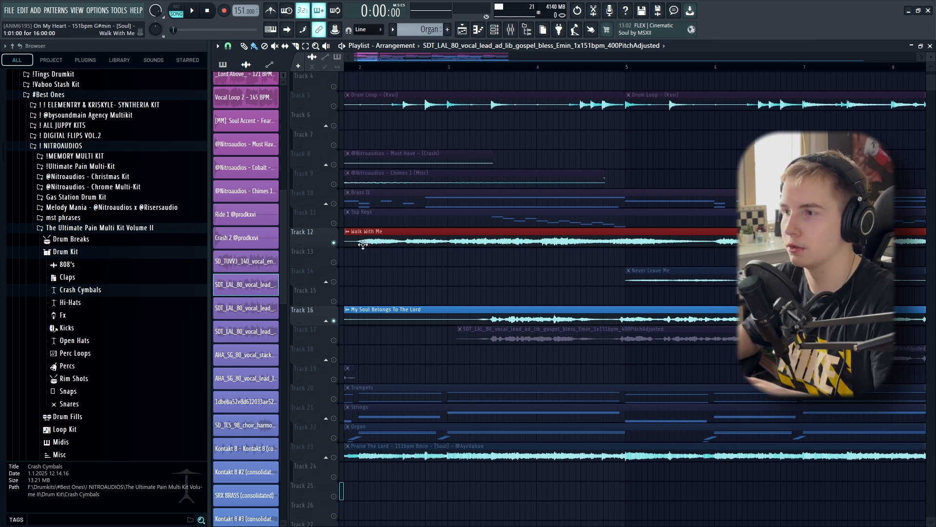
click(509, 318)
scroll(509, 318, up, 1)
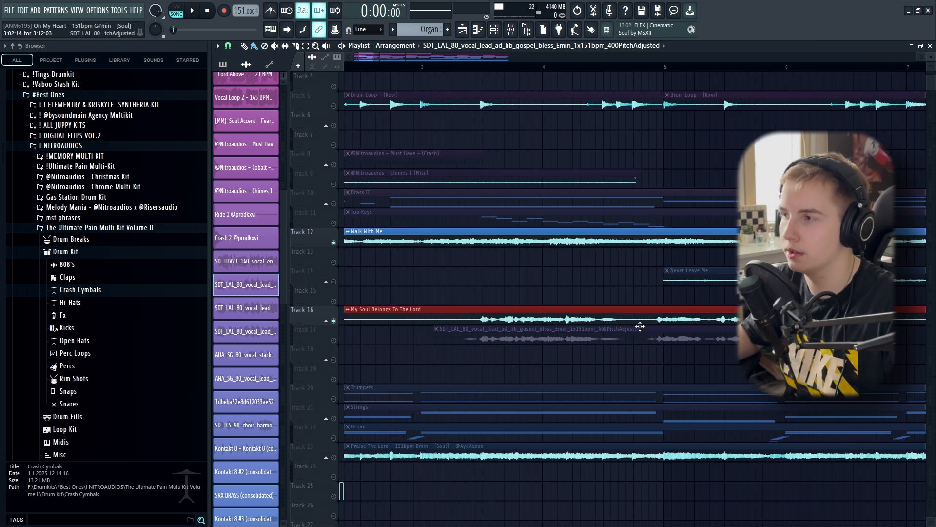
scroll(640, 327, down, 3)
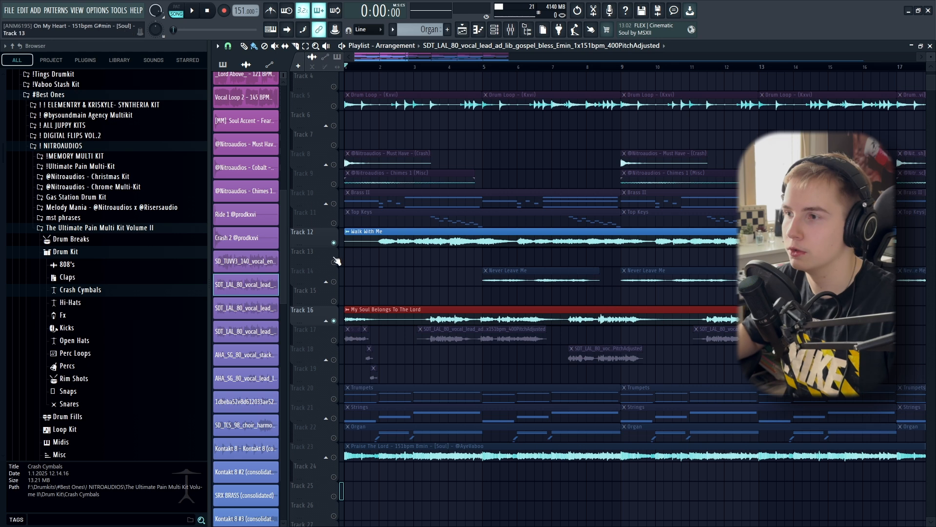
click(508, 275)
scroll(508, 309, up, 1)
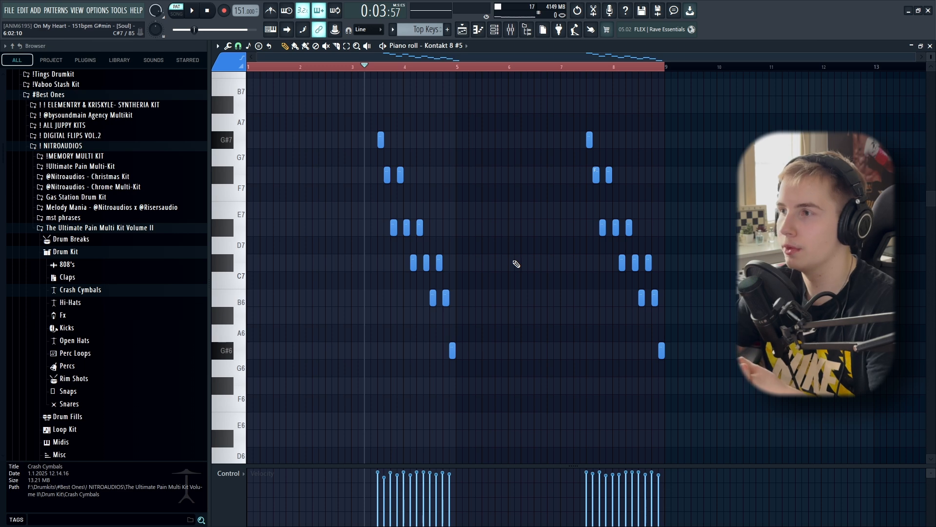
Examine the descending Top Keys run between bars 3 and 5, including its repeated D#7 notes.
scroll(517, 264, up, 5)
scroll(477, 266, down, 3)
scroll(394, 268, up, 4)
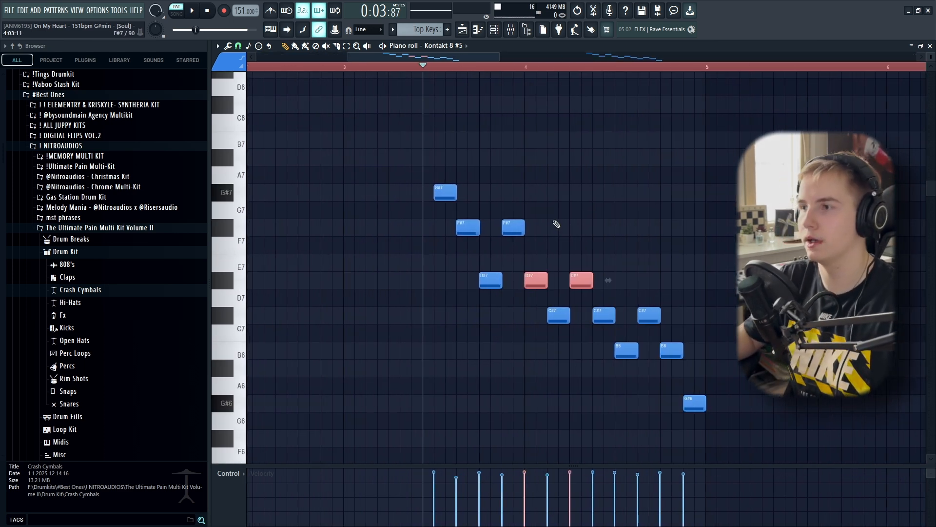
scroll(554, 221, up, 2)
ctrl+click(507, 171)
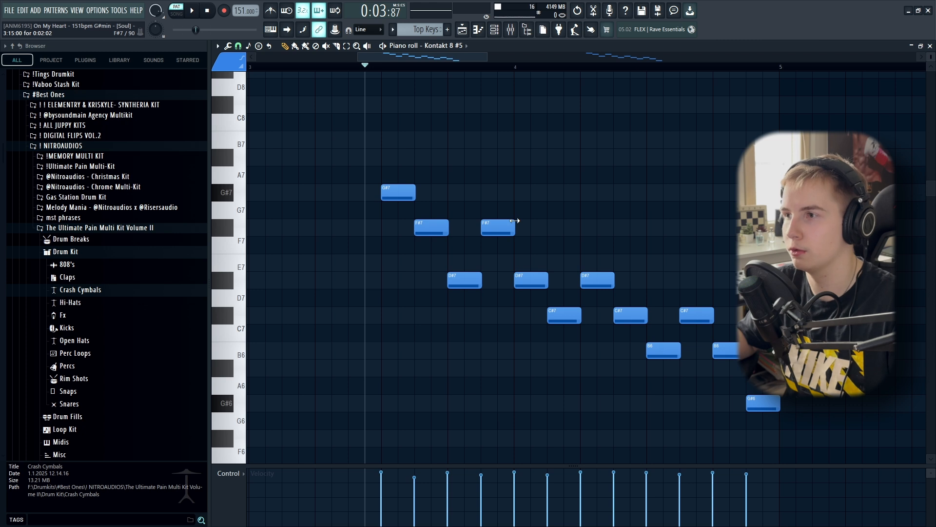
Select the run's alternating F#7 and D#7 notes one at a time to trace the order of the melody.
scroll(420, 228, up, 3)
ctrl+click(366, 228)
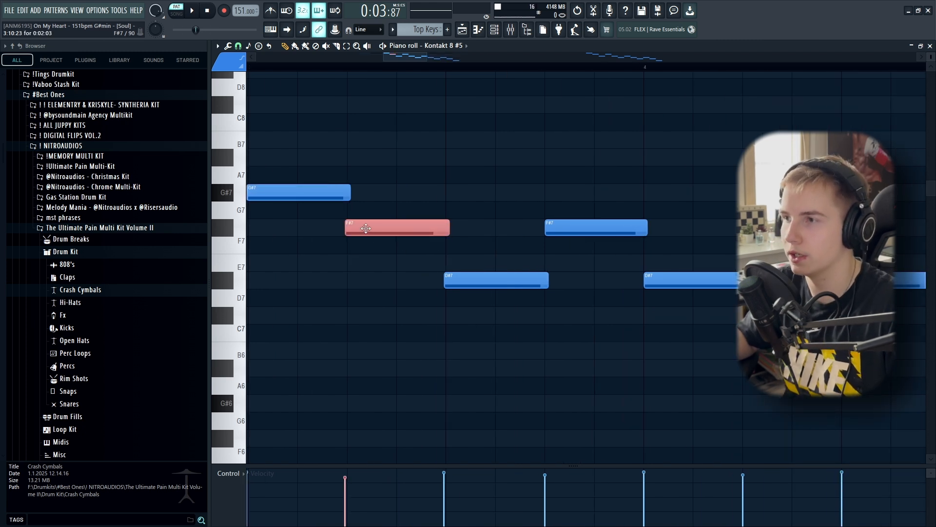
scroll(366, 228, down, 2)
scroll(489, 225, up, 2)
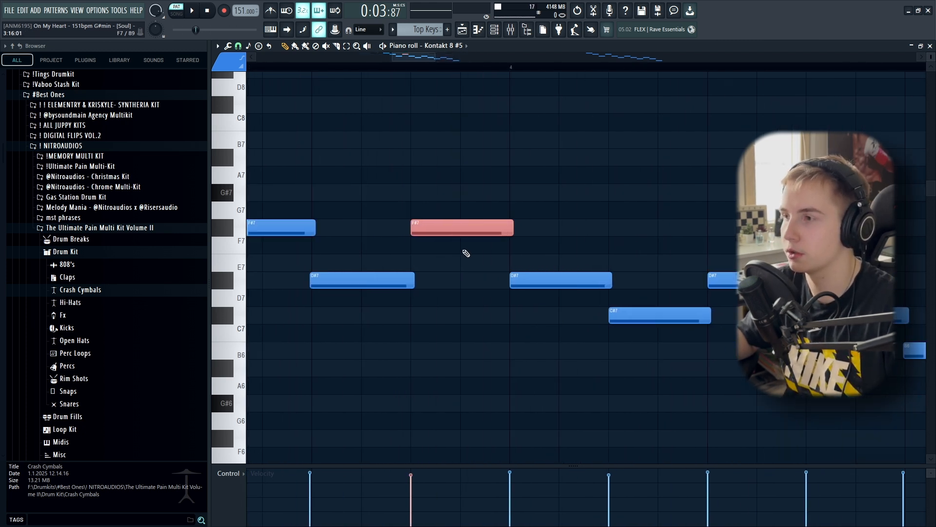
scroll(464, 251, down, 3)
scroll(406, 283, up, 2)
ctrl+click(406, 283)
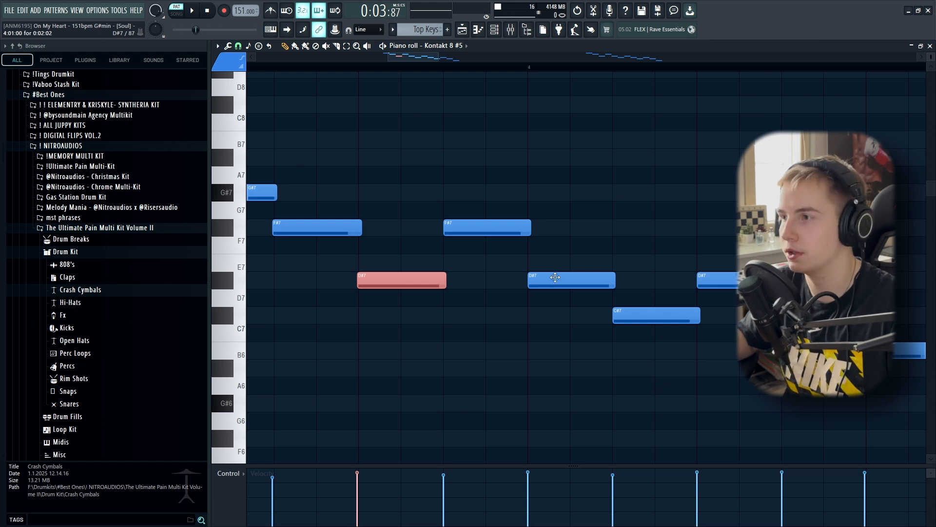
scroll(619, 298, down, 1)
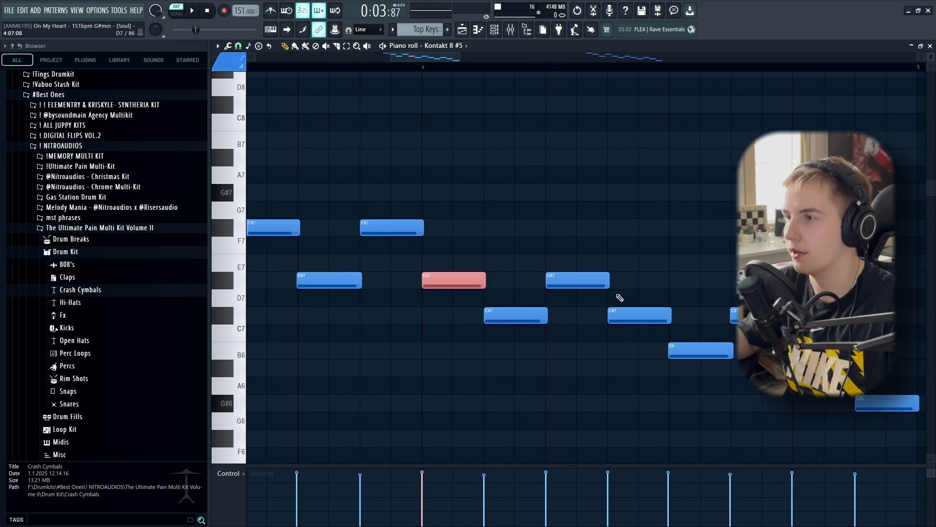
Select the Top Keys run's repeated D#7, C#7 and B6 notes row by row to inspect the pattern.
scroll(557, 279, down, 2)
scroll(357, 276, up, 1)
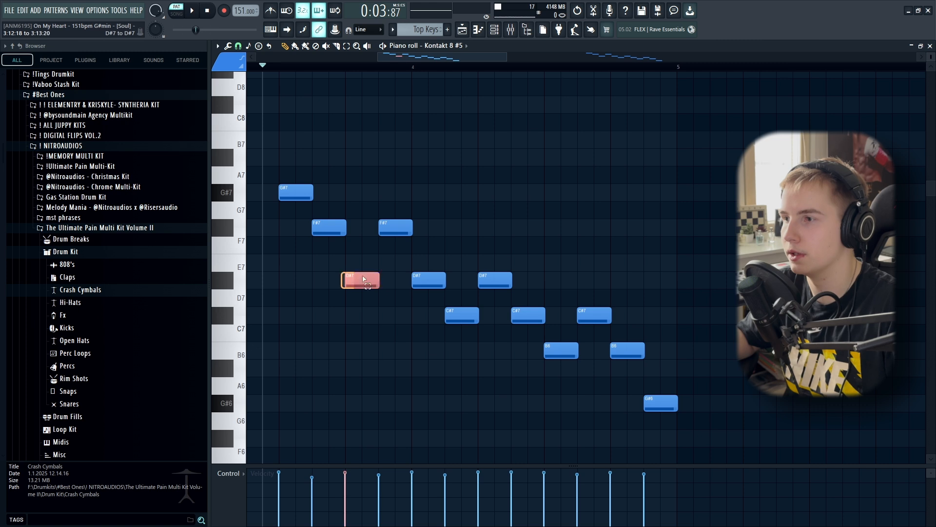
drag(364, 279, 549, 287)
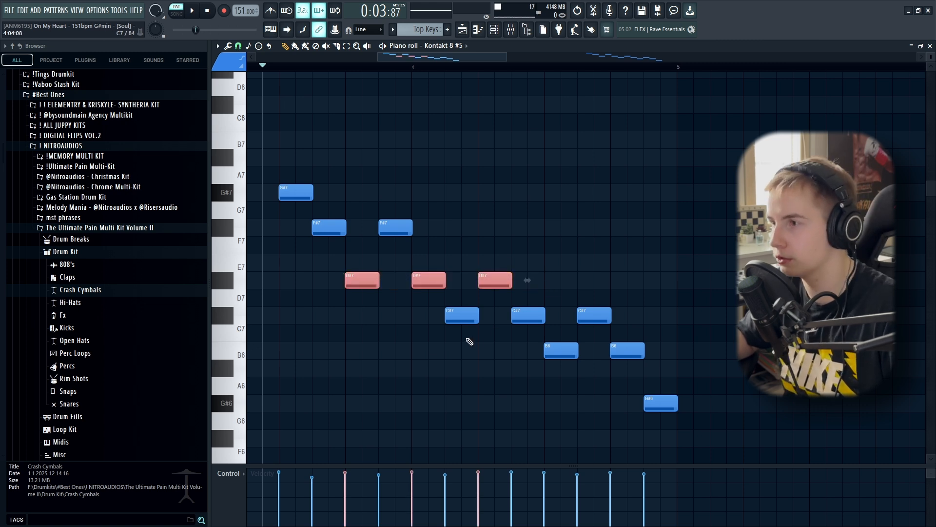
scroll(492, 337, up, 2)
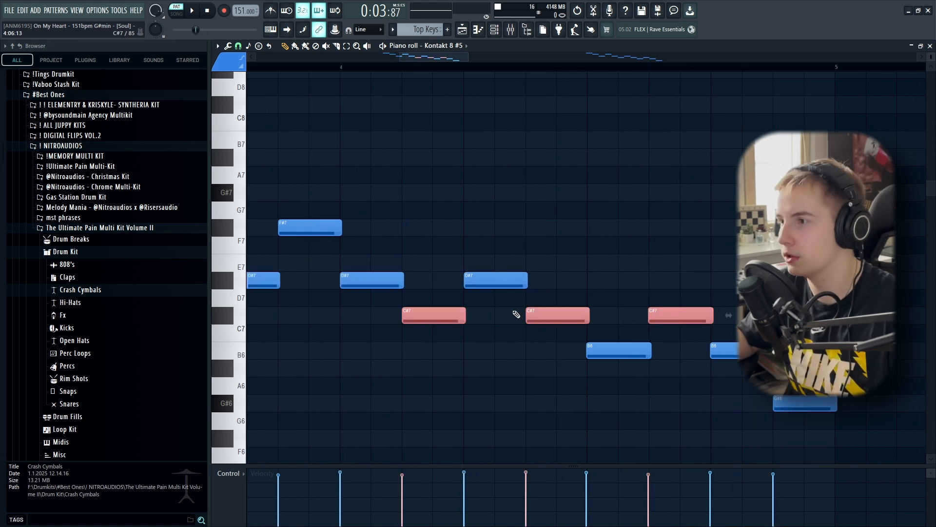
scroll(714, 315, down, 2)
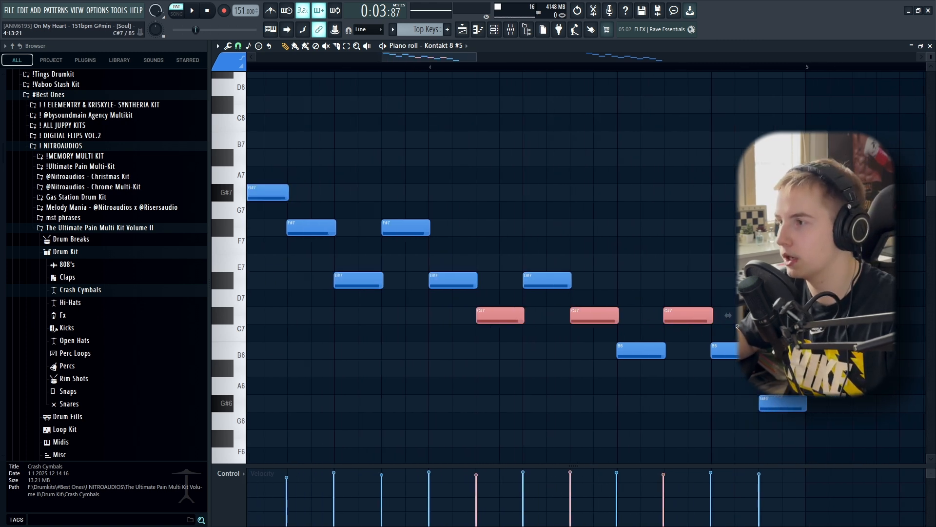
drag(761, 351, 262, 353)
scroll(537, 292, down, 2)
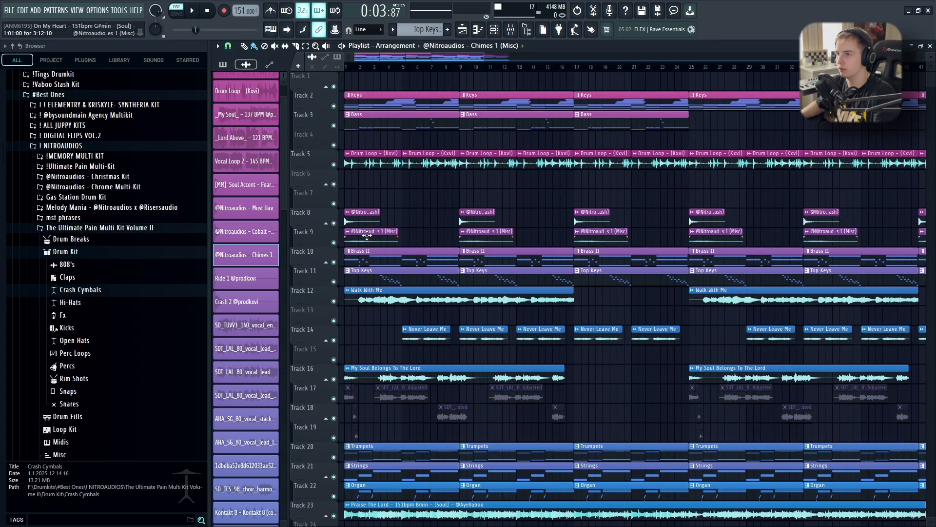
Open the Chimes 1 clip on track 9 for review and play the Drum Loop on track 5 in solo.
double_click(367, 238)
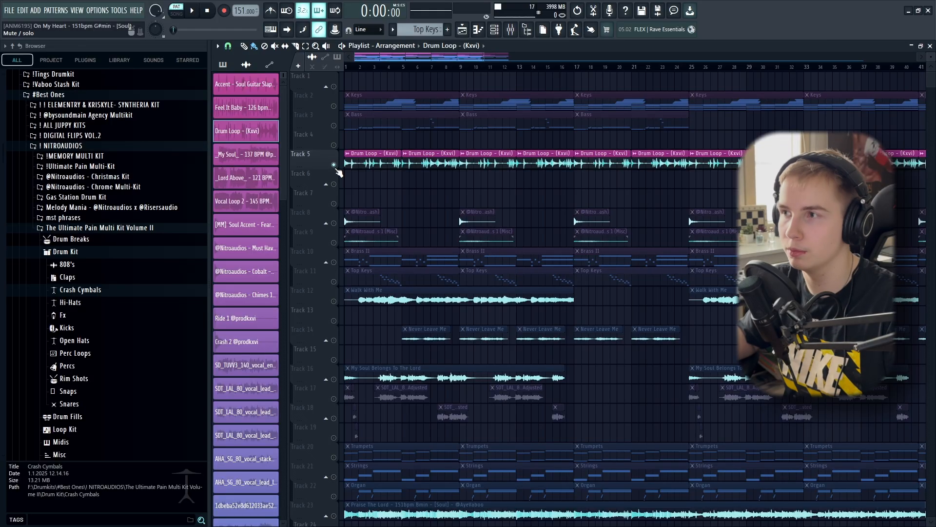
scroll(341, 183, up, 3)
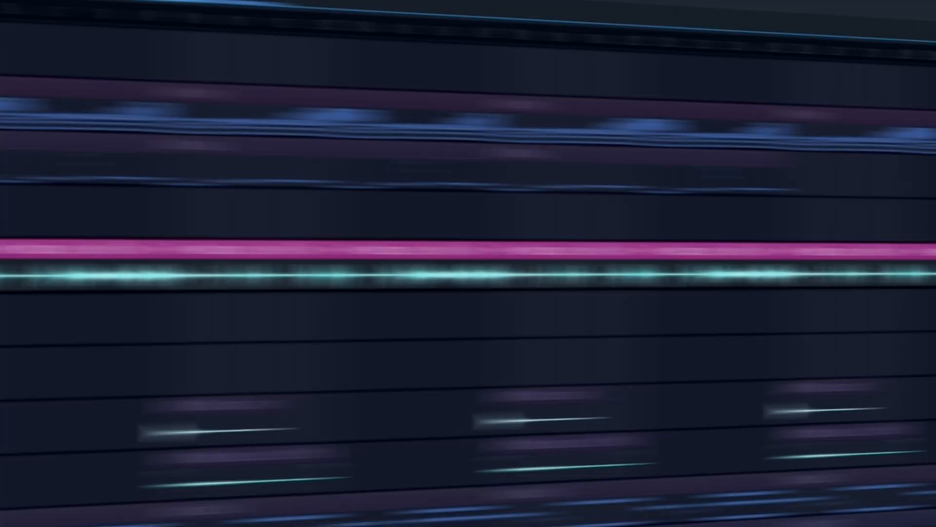
key(space)
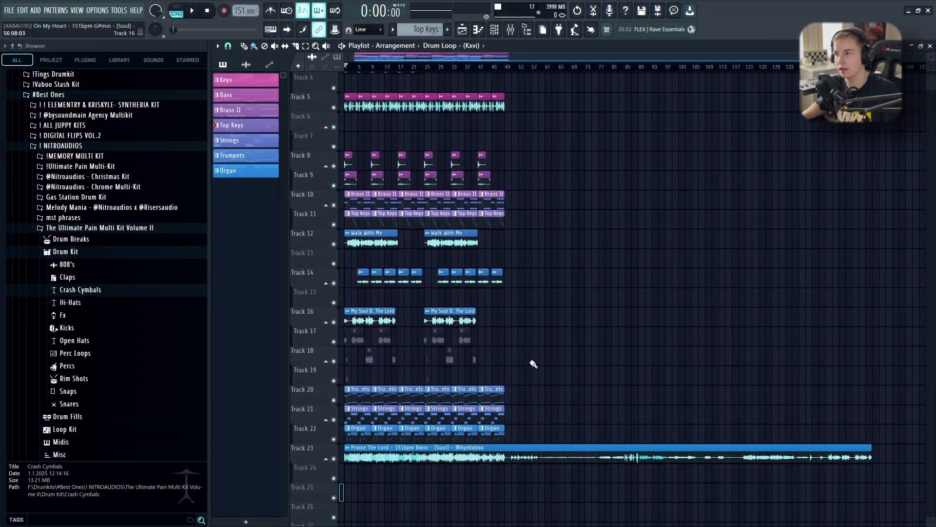
Examine the soloed Praise The Lord audio clip on track 23 and show the project's list of patterns.
scroll(359, 459, down, 3)
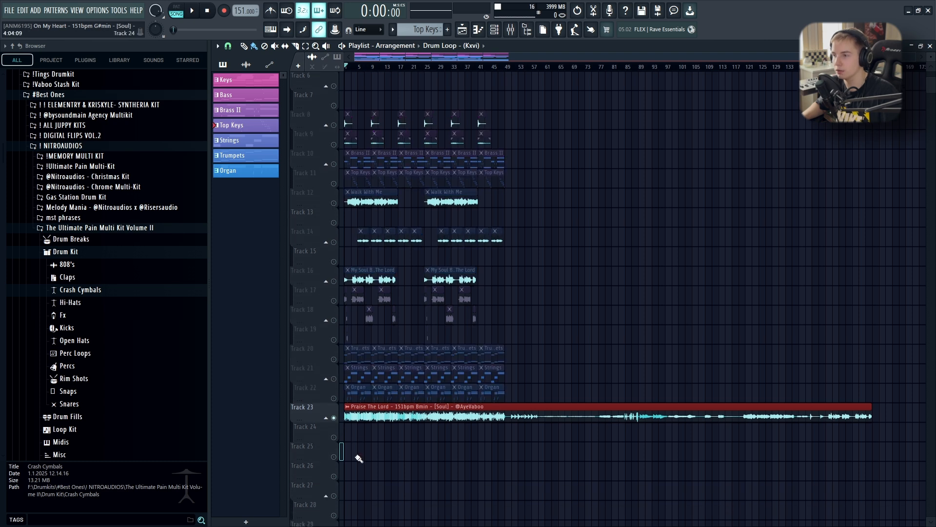
scroll(392, 414, up, 5)
click(408, 391)
click(224, 65)
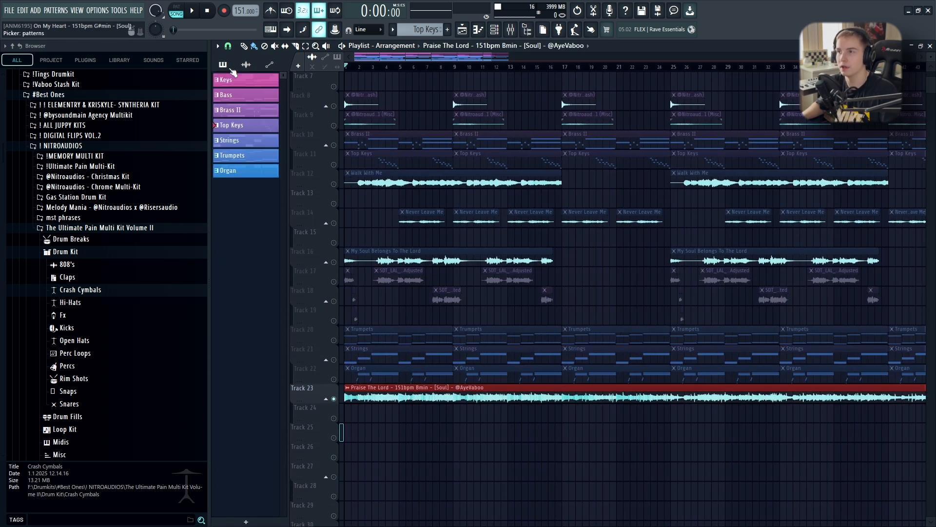